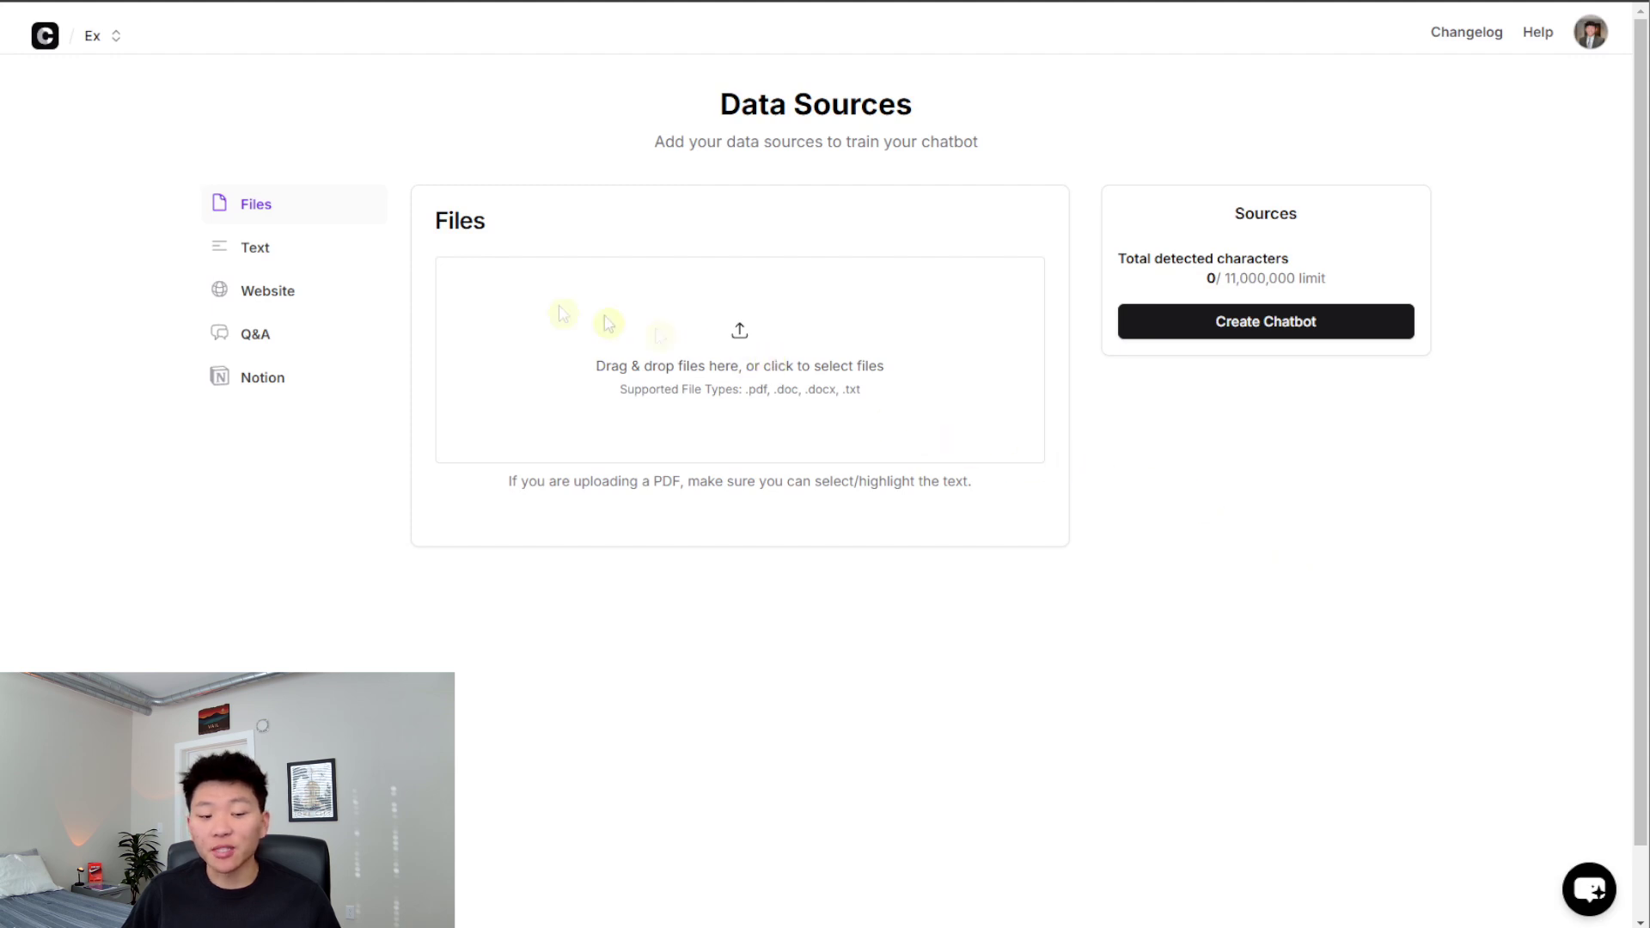
# Look over the Text, Website and Q&A data source options
pyautogui.click(273, 250)
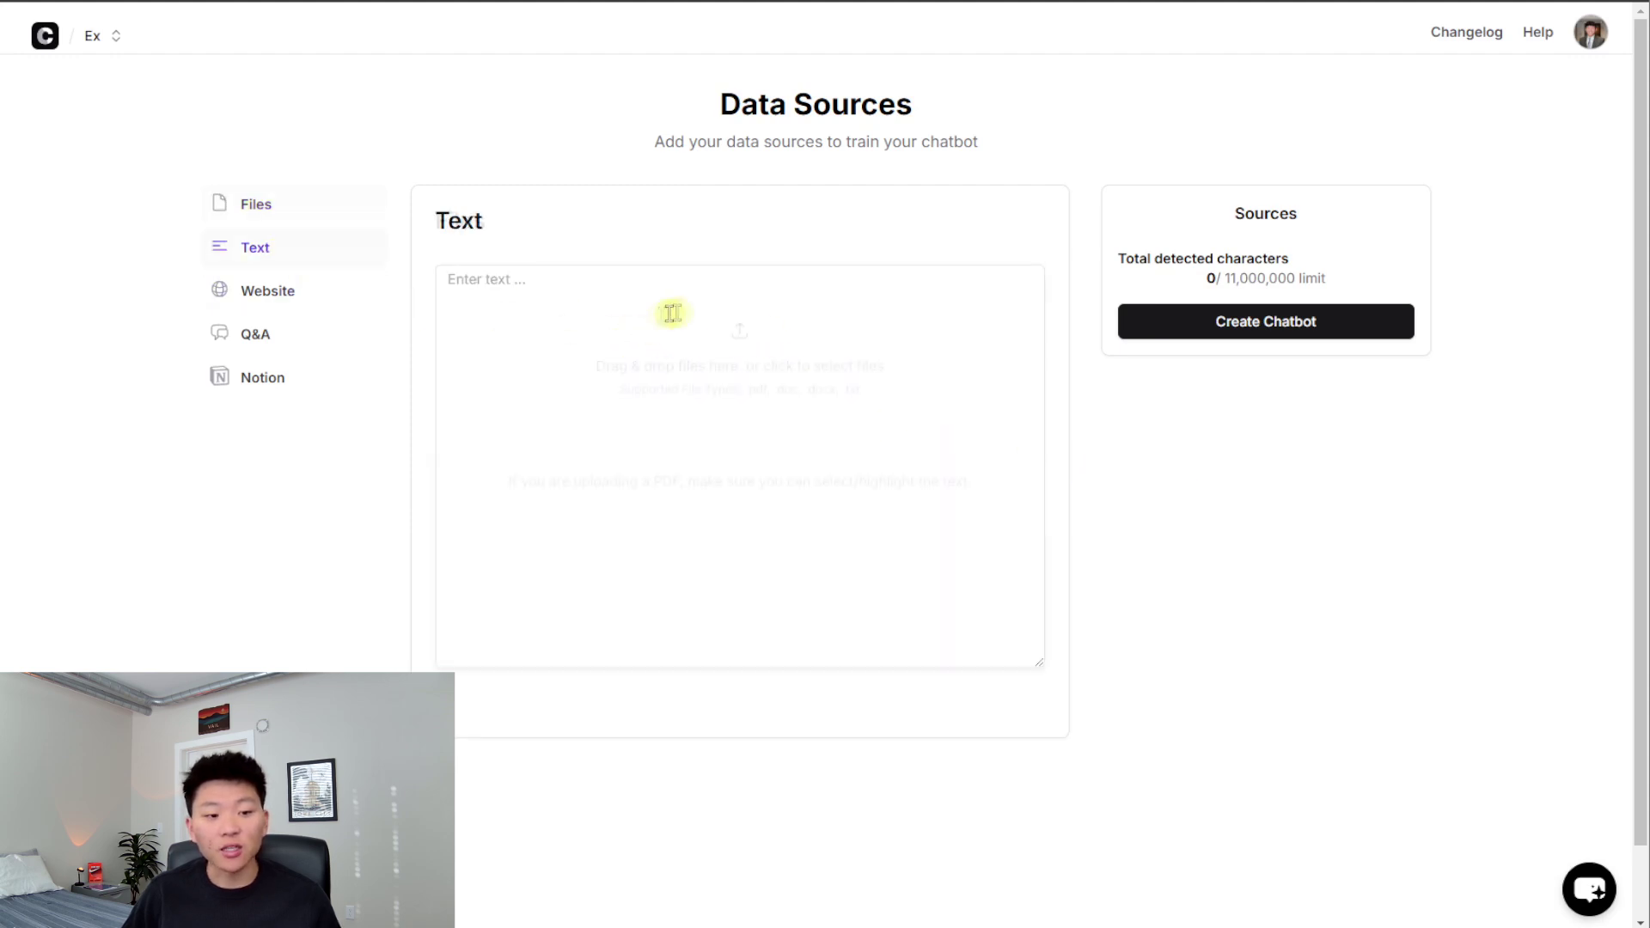
pyautogui.click(297, 297)
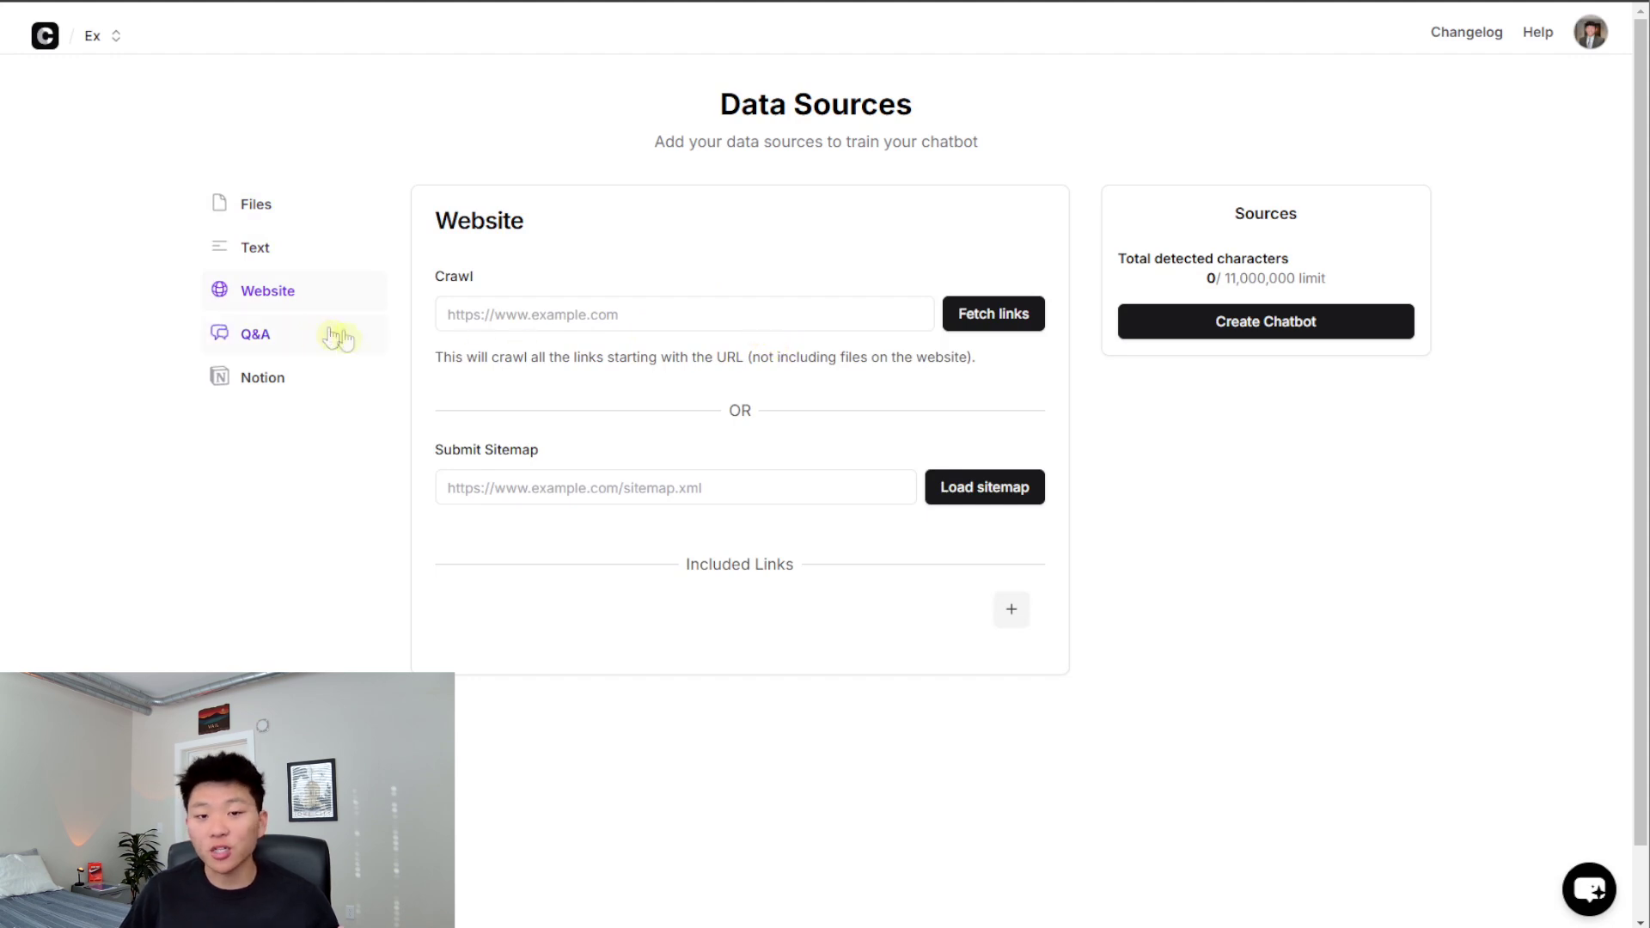
pyautogui.click(284, 334)
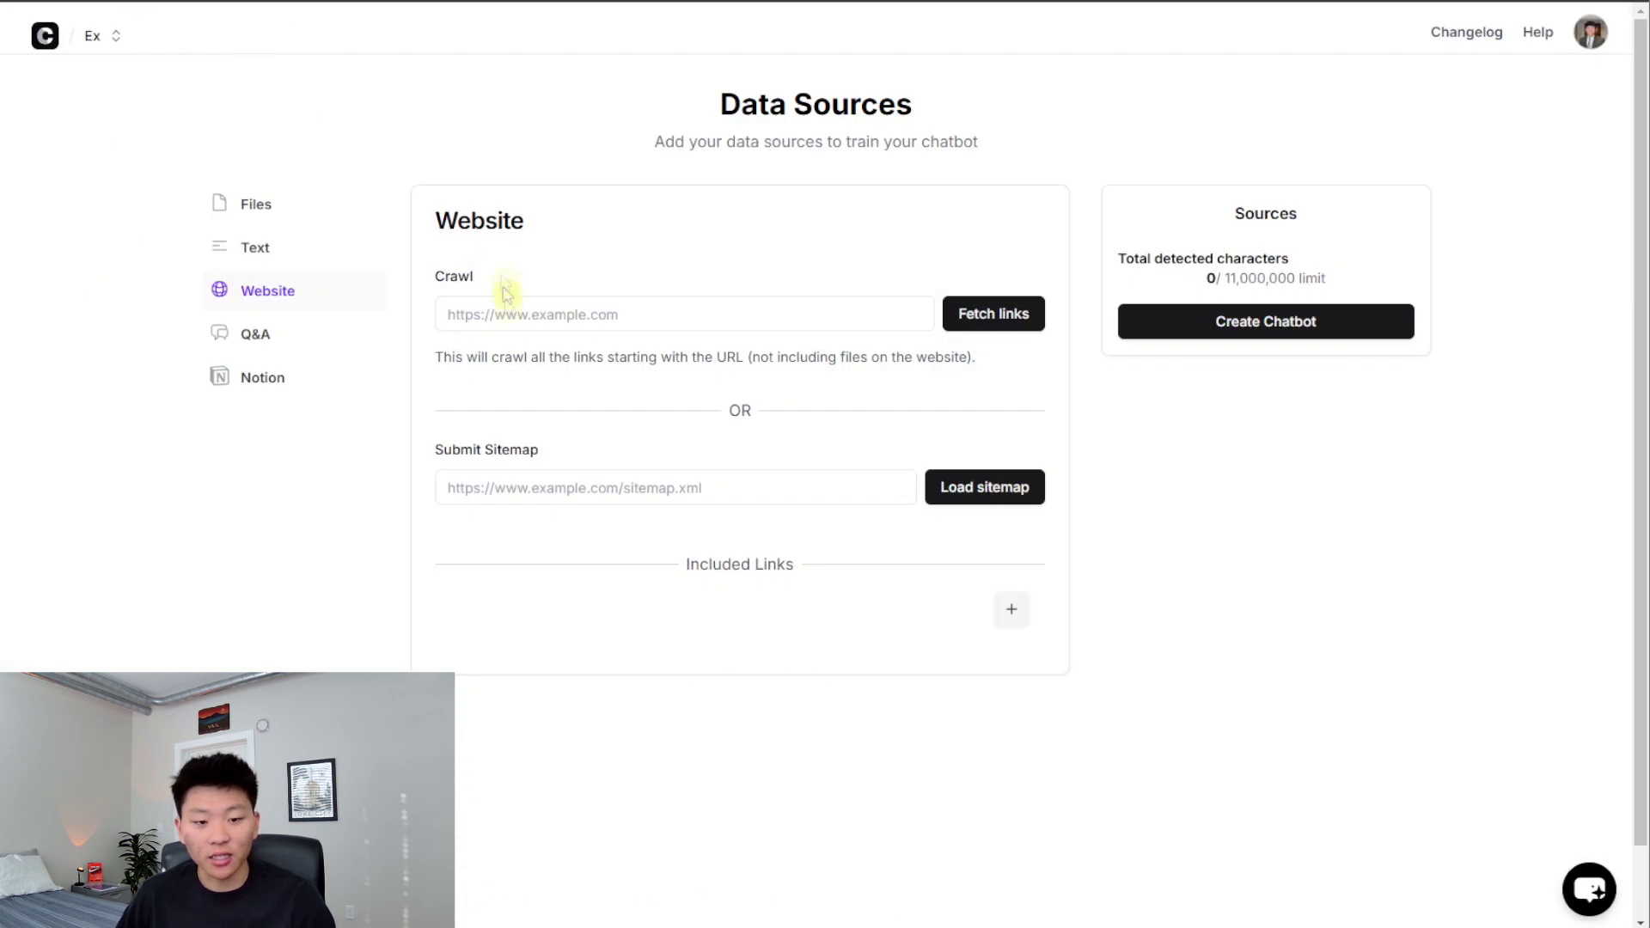
pyautogui.click(541, 315)
pyautogui.write('https://en.wikipedia.org/wiki/Nvidia')
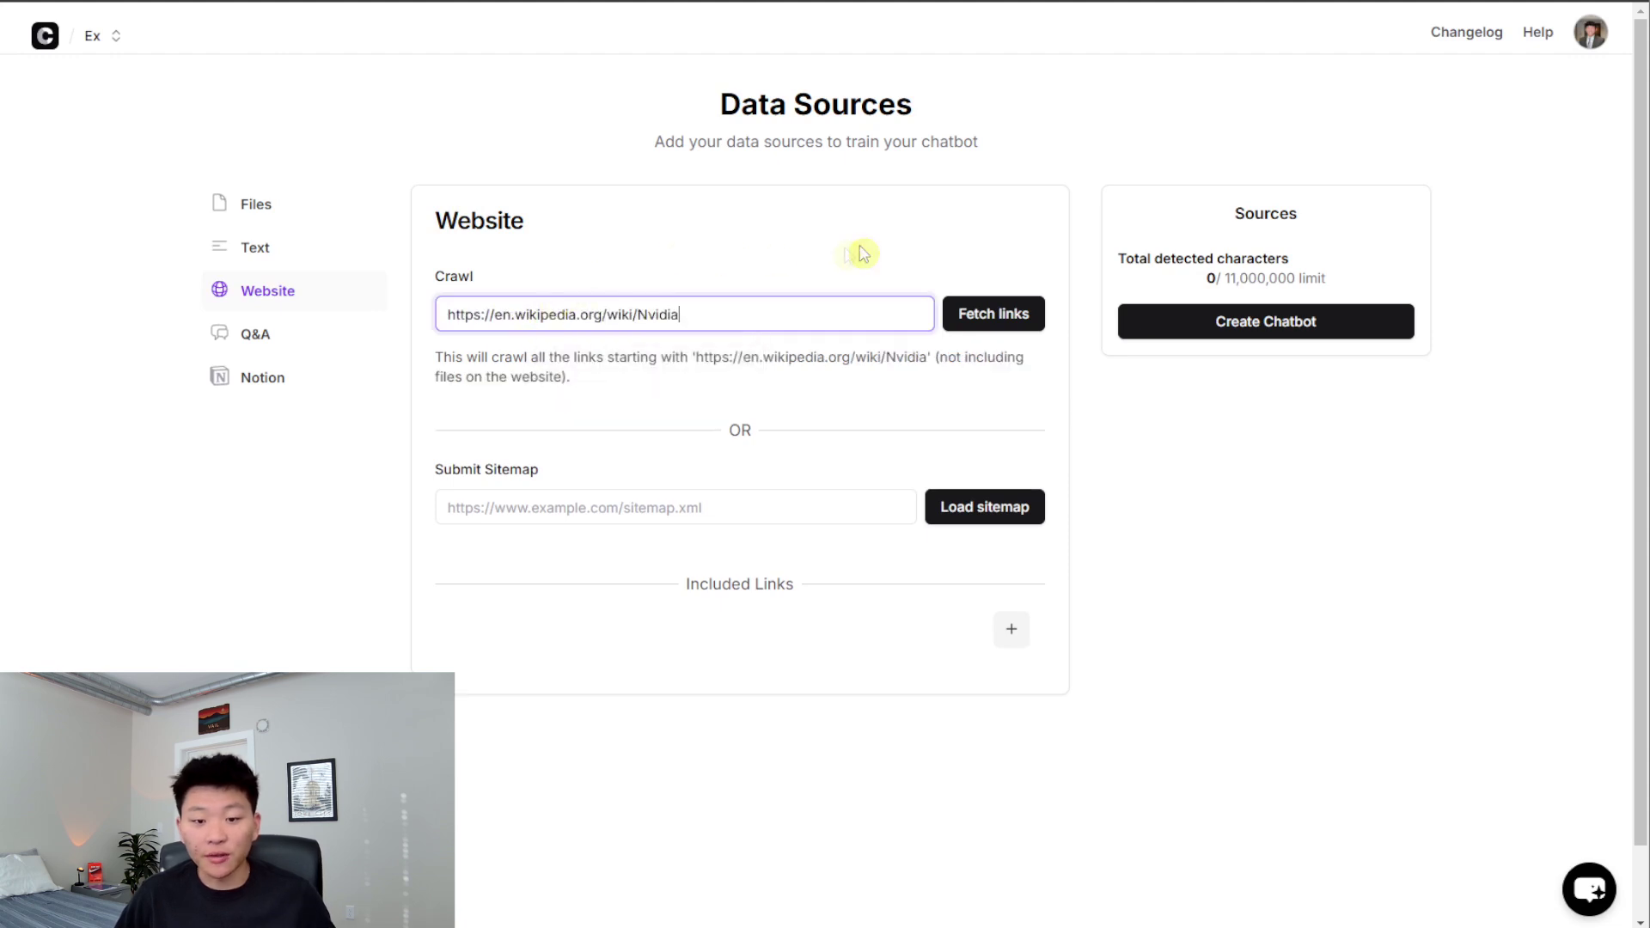
pyautogui.click(1021, 311)
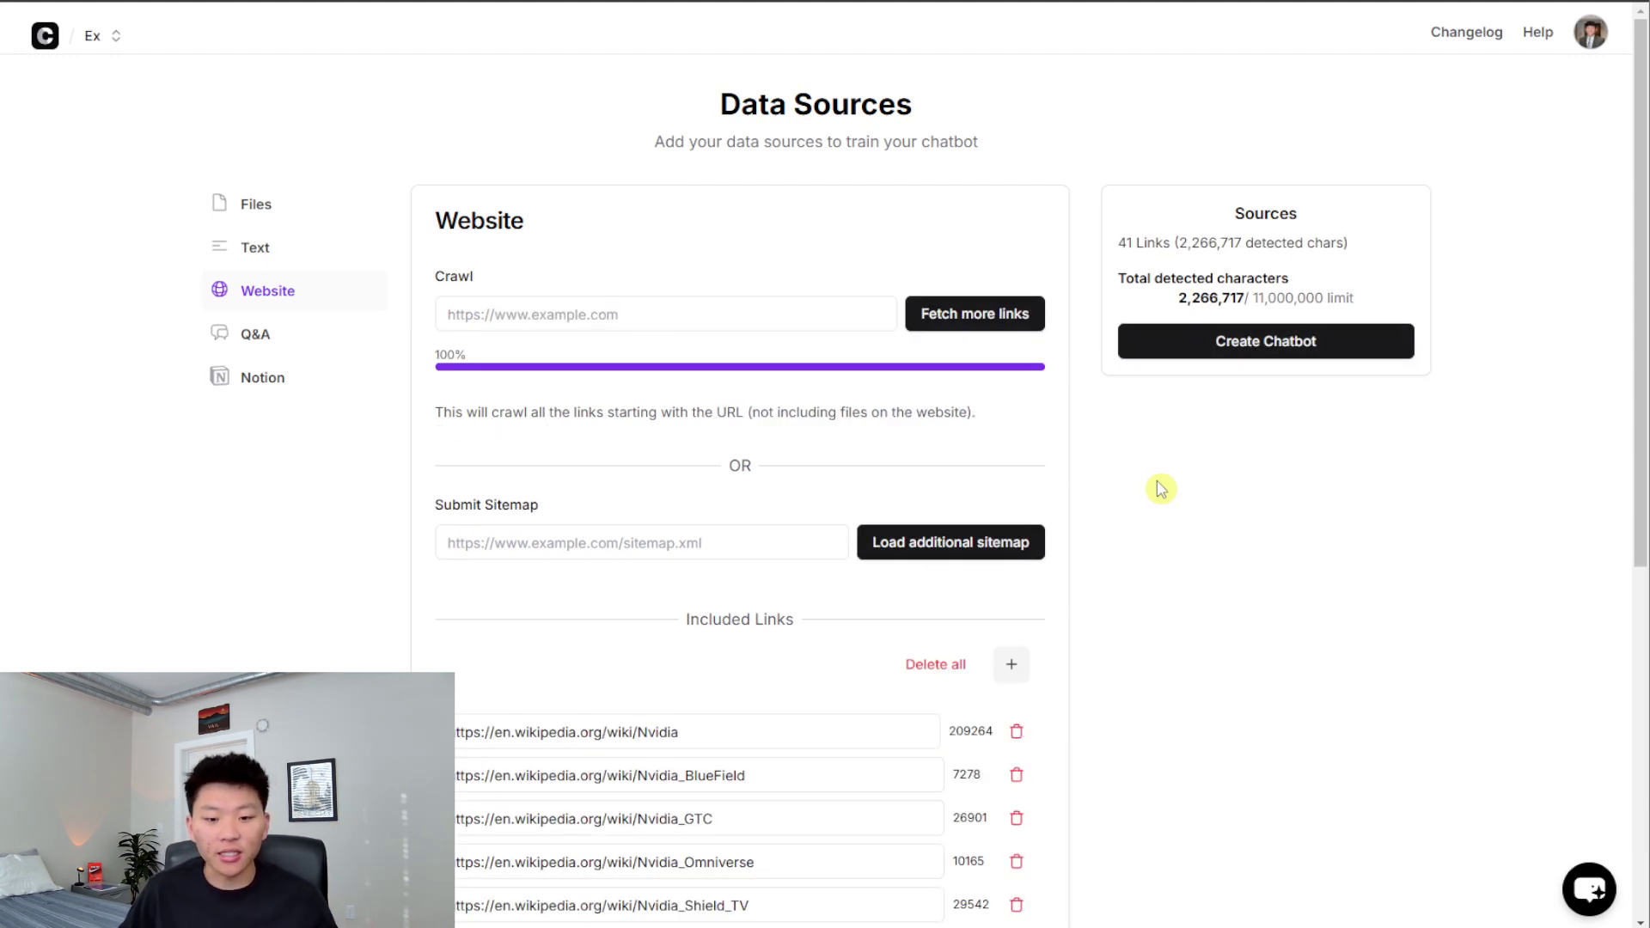
pyautogui.scroll(-7, 1156, 494)
pyautogui.scroll(7, 1171, 561)
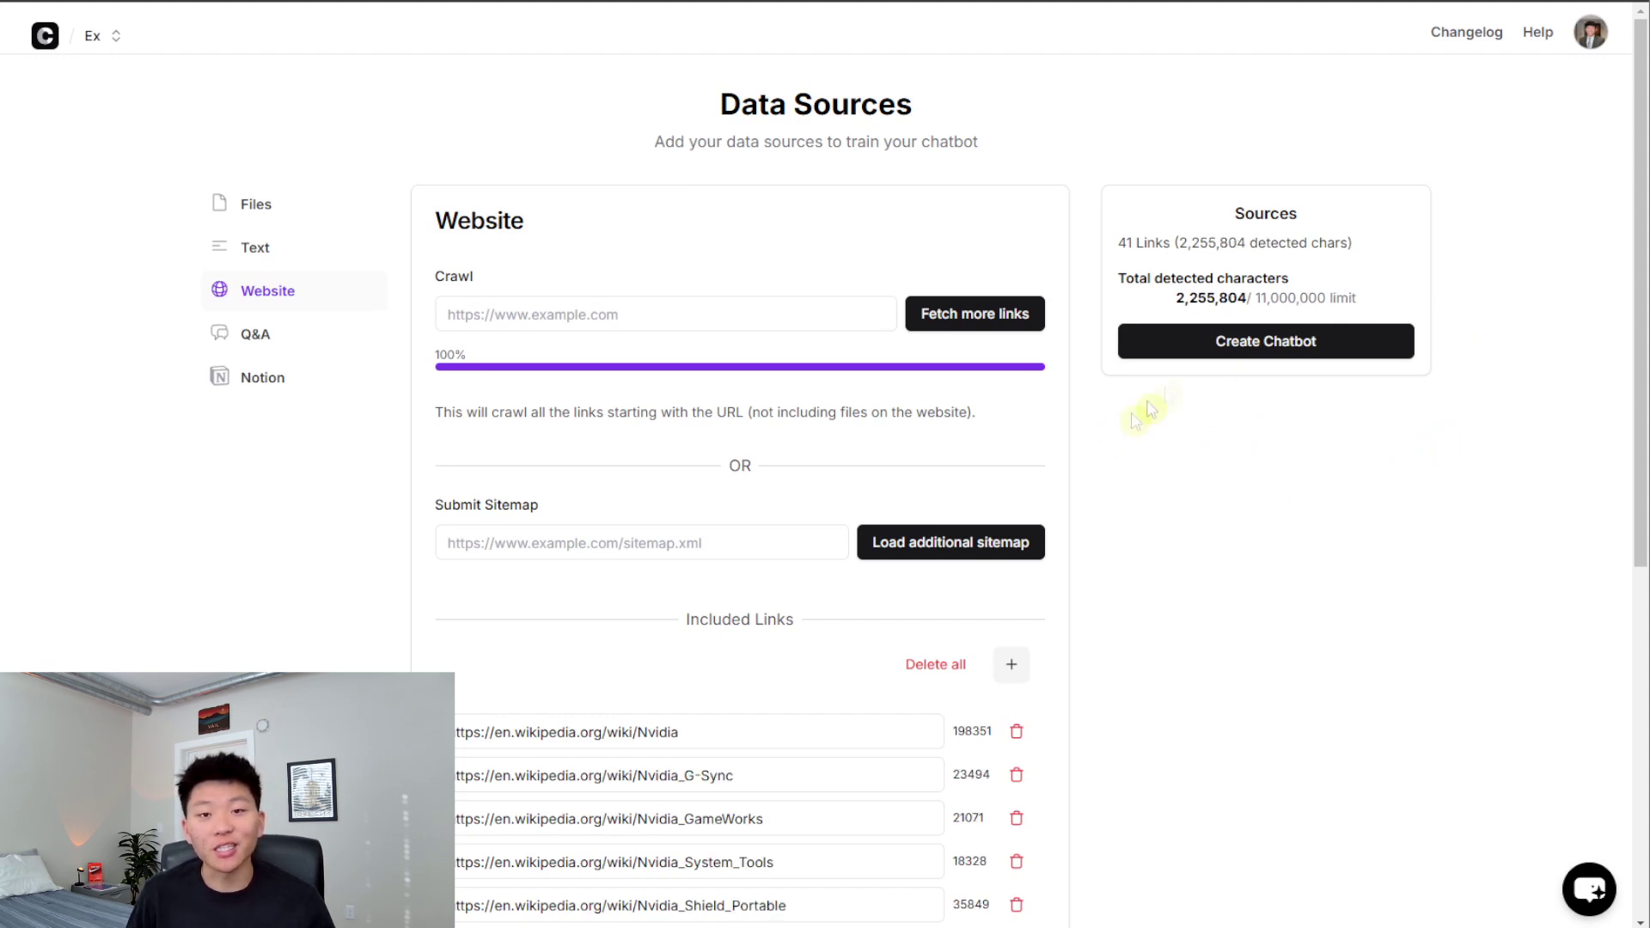
pyautogui.click(1169, 343)
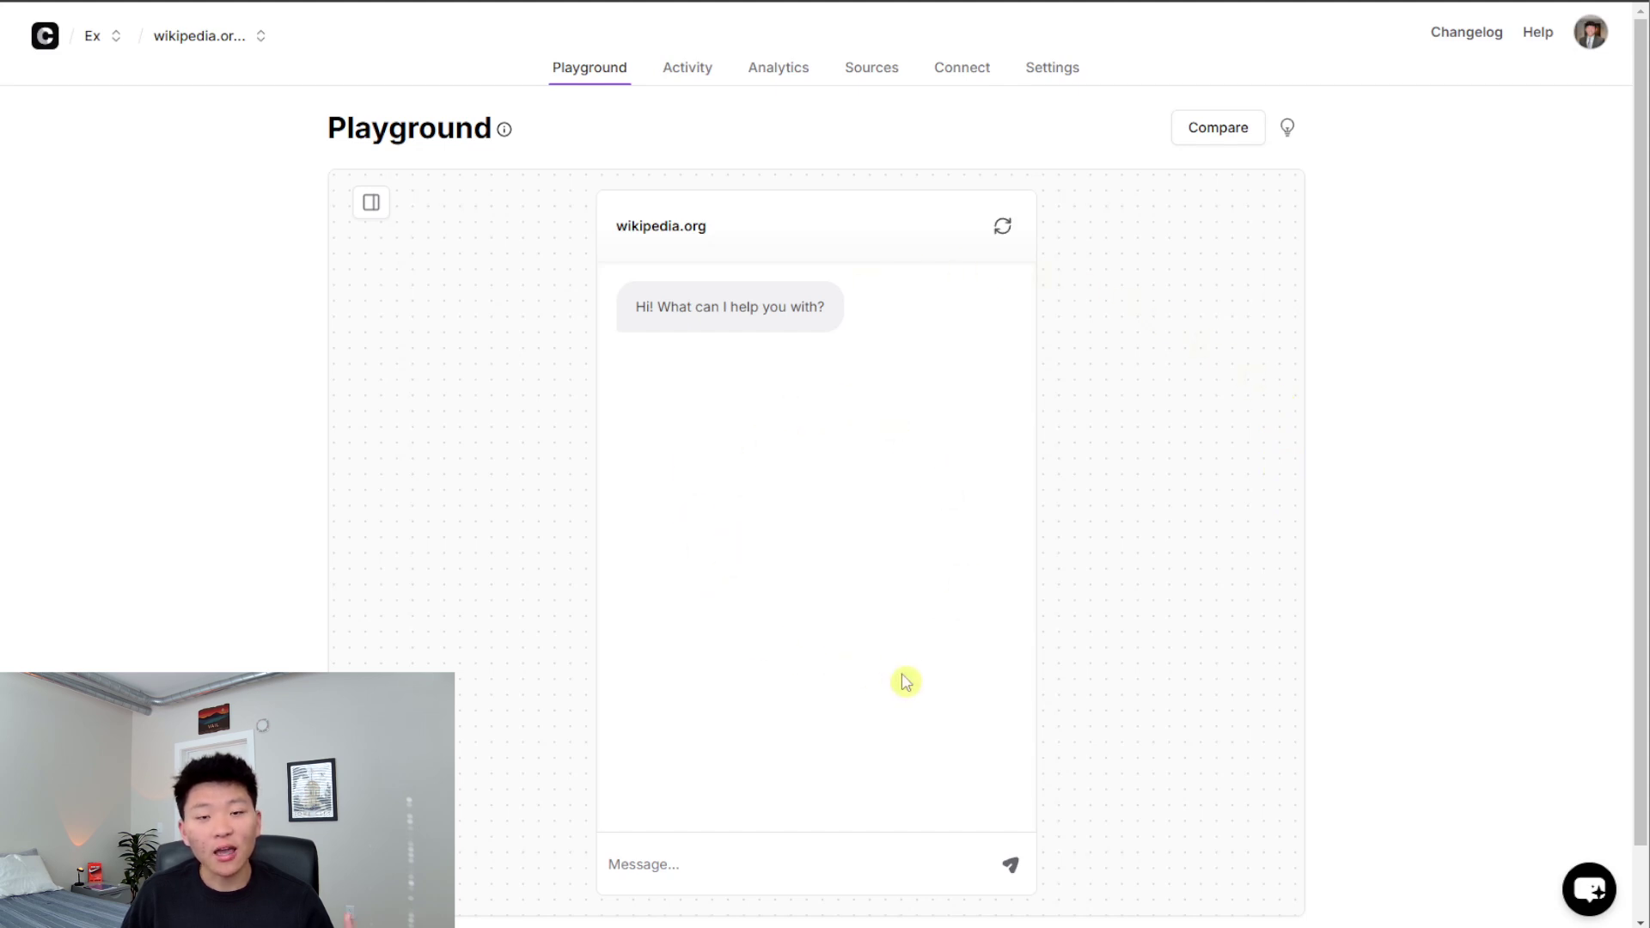
# Review the chatbot's Activity, Analytics and Sources tabs, including its text and website sources
pyautogui.click(688, 69)
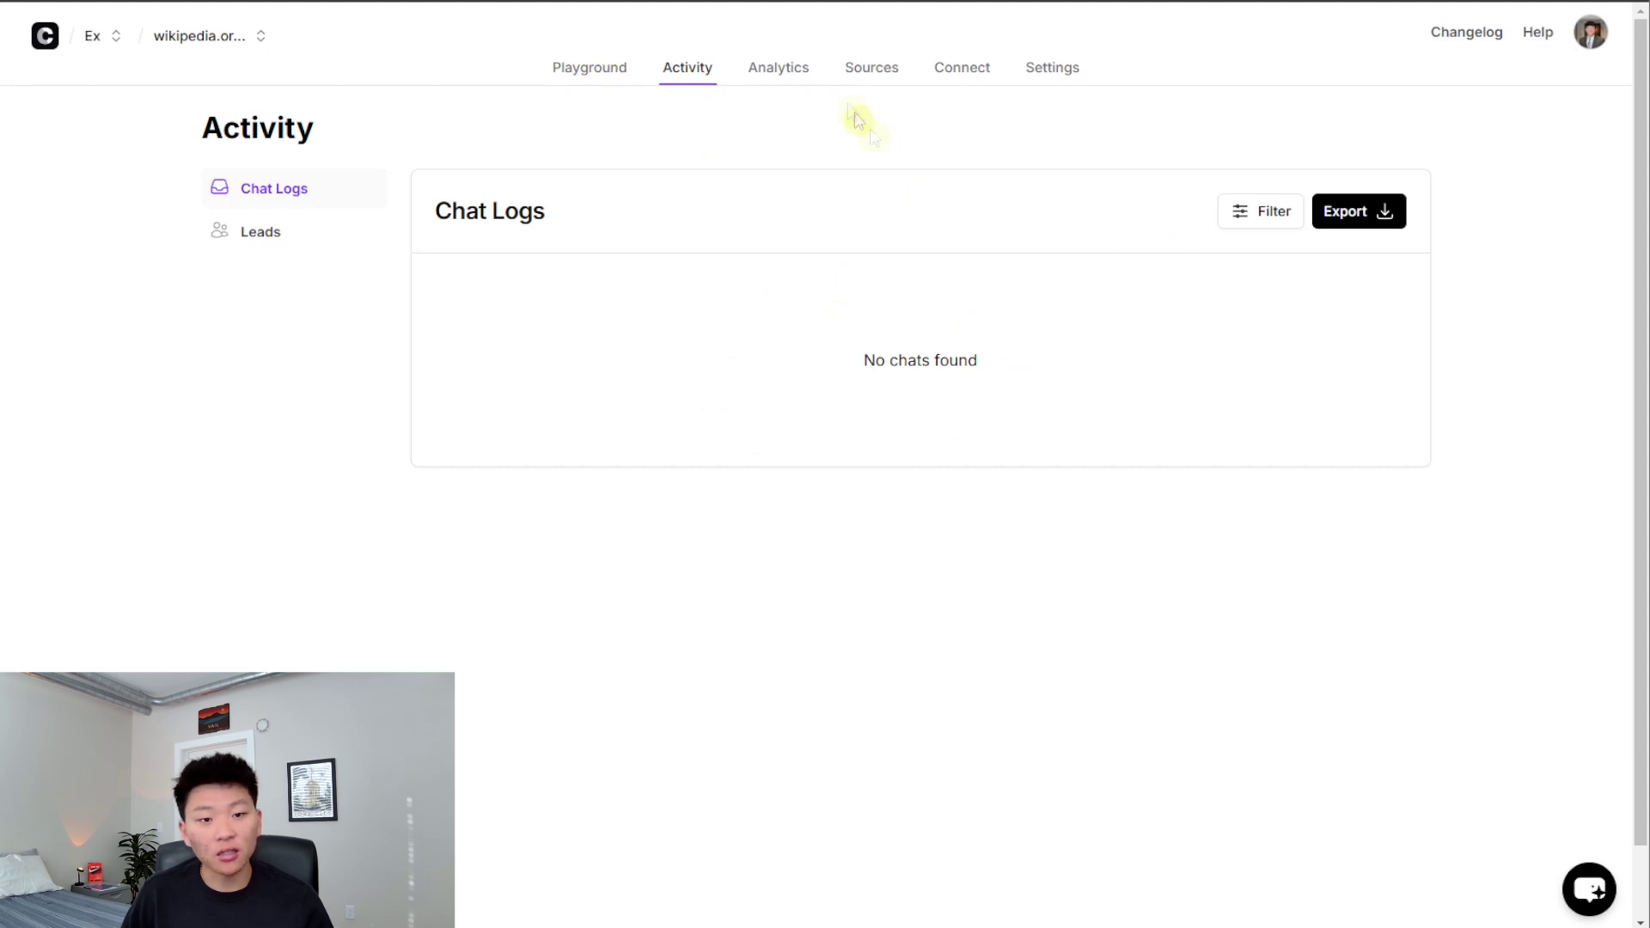
pyautogui.click(788, 76)
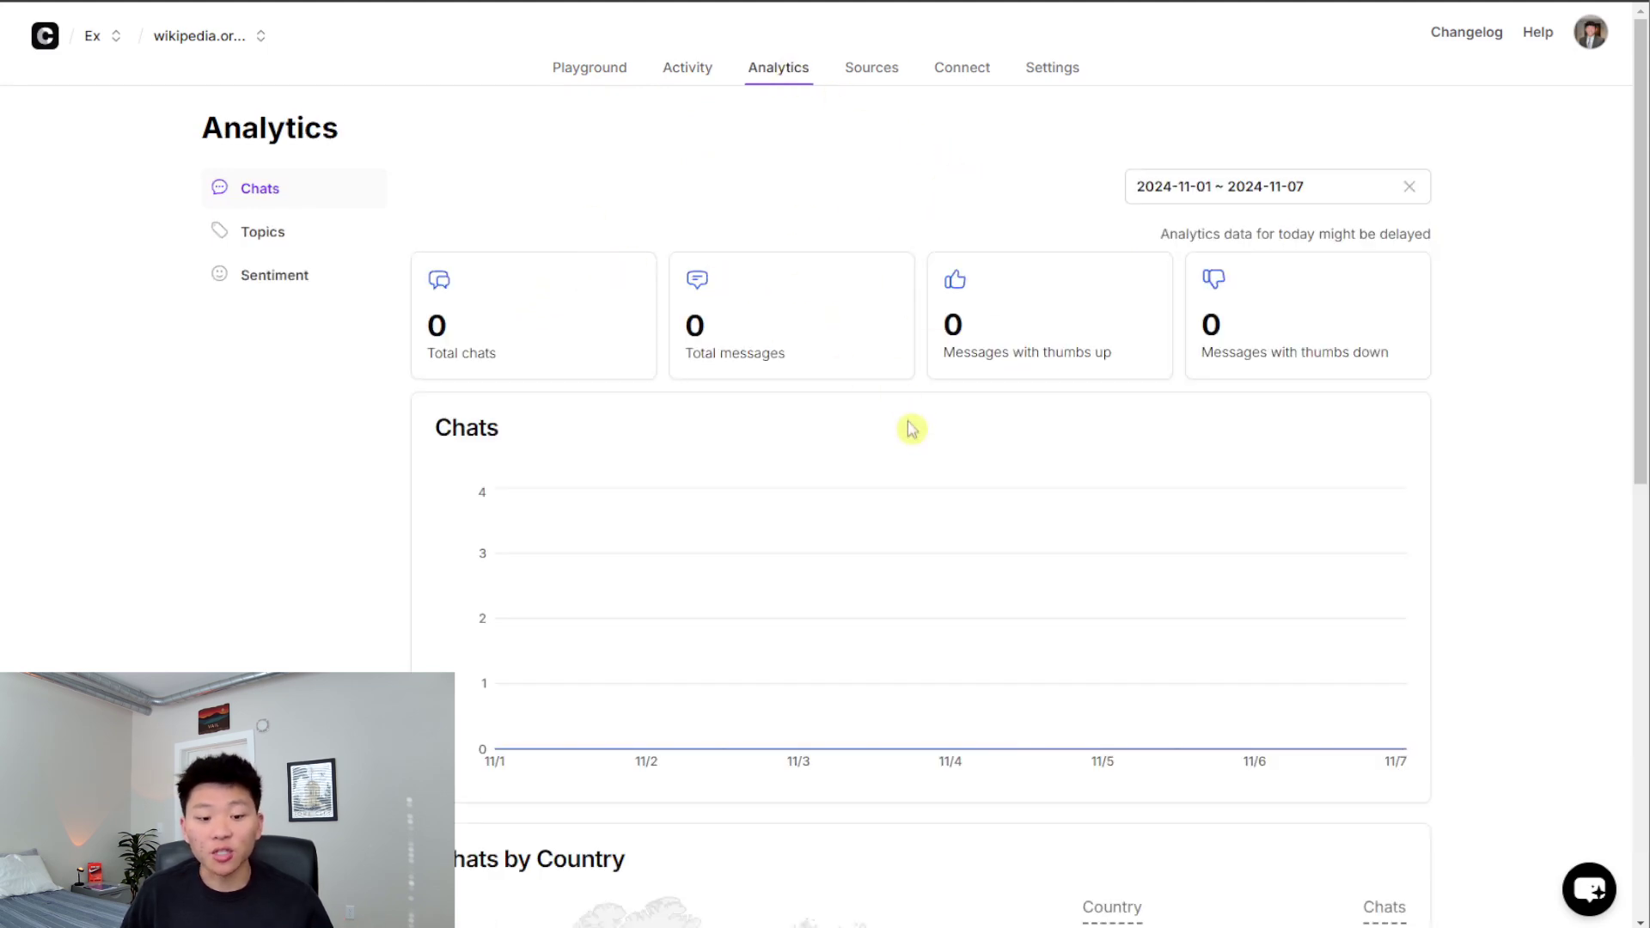
pyautogui.click(871, 69)
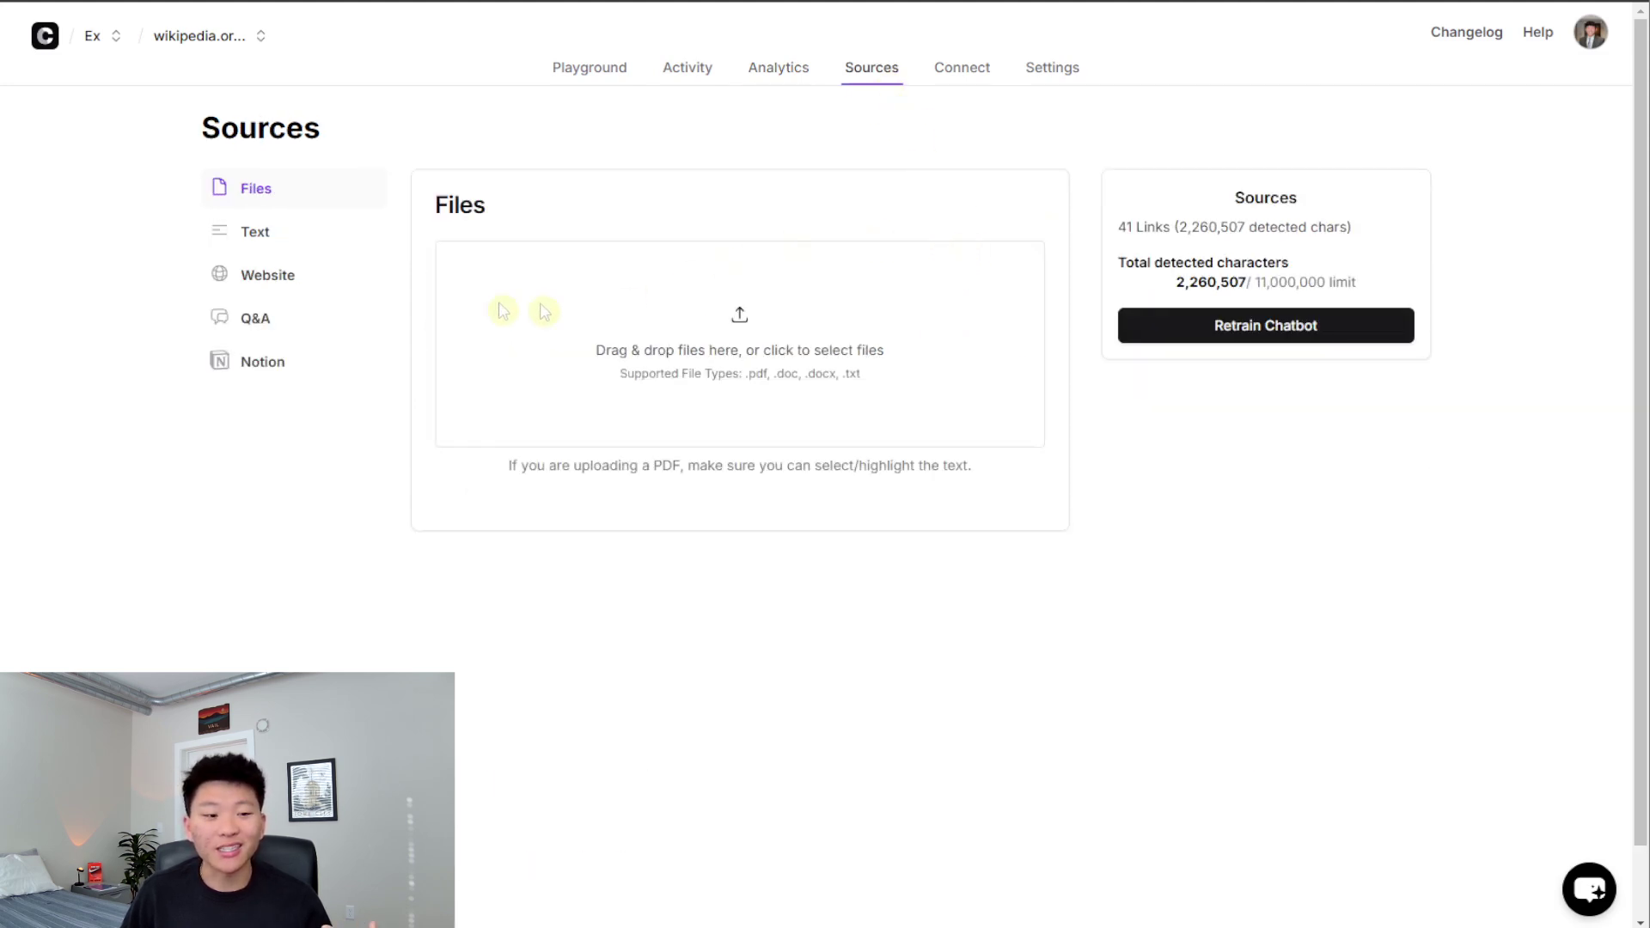
pyautogui.click(265, 247)
pyautogui.click(298, 284)
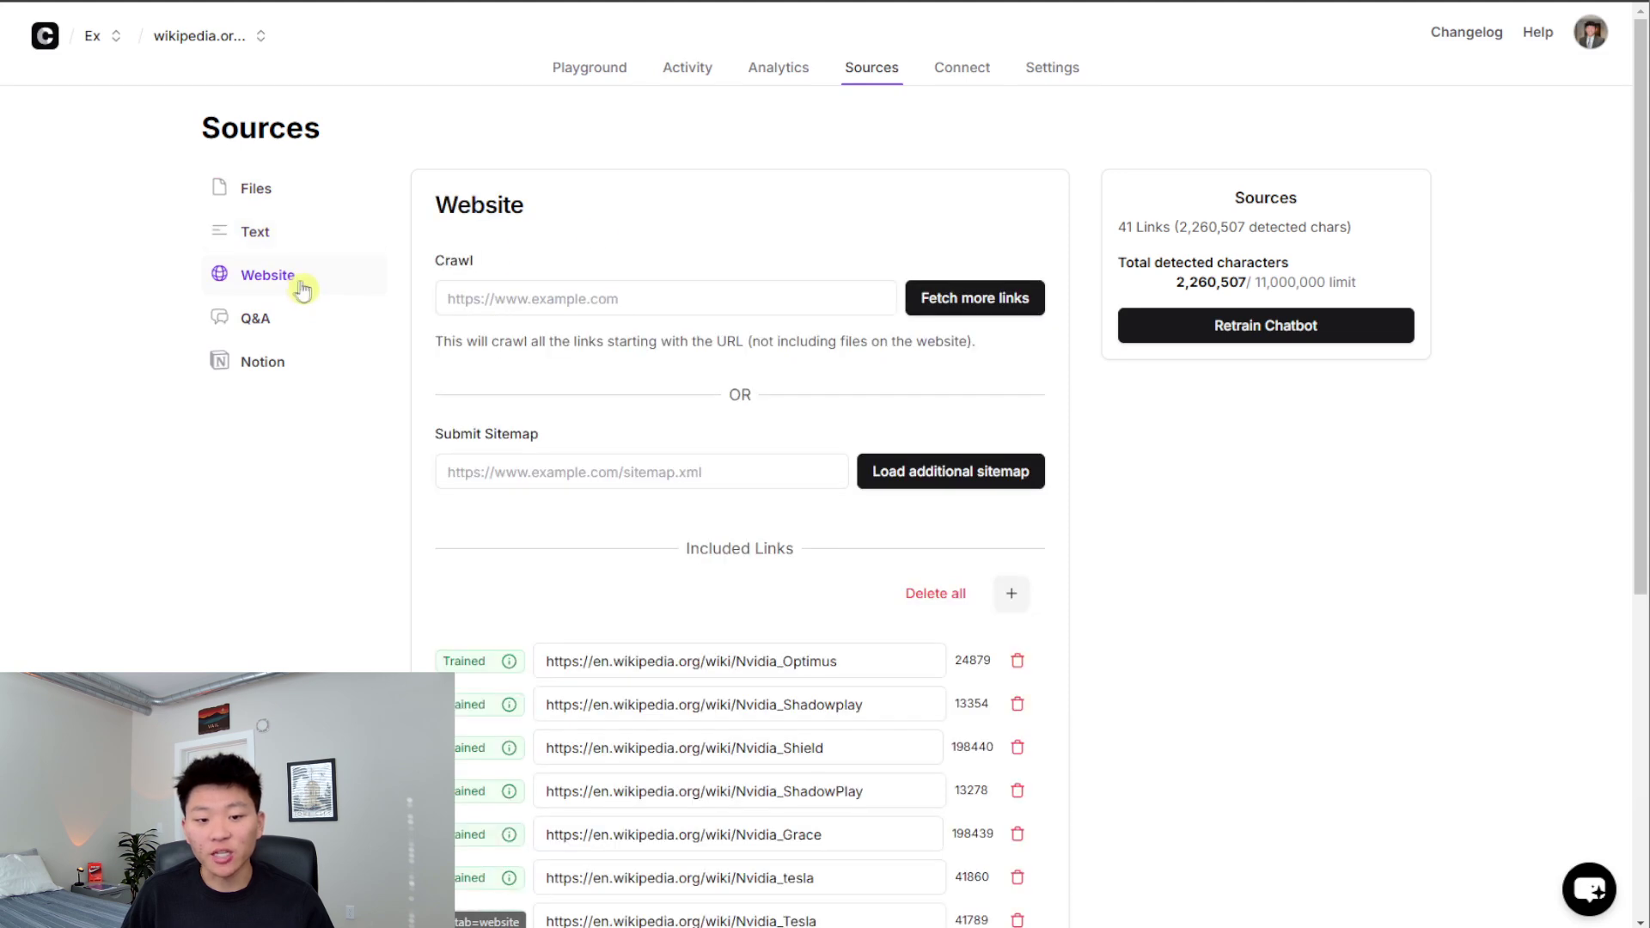
# Check the Connect tab's available integrations, then go to the chatbot's AI settings
pyautogui.click(962, 68)
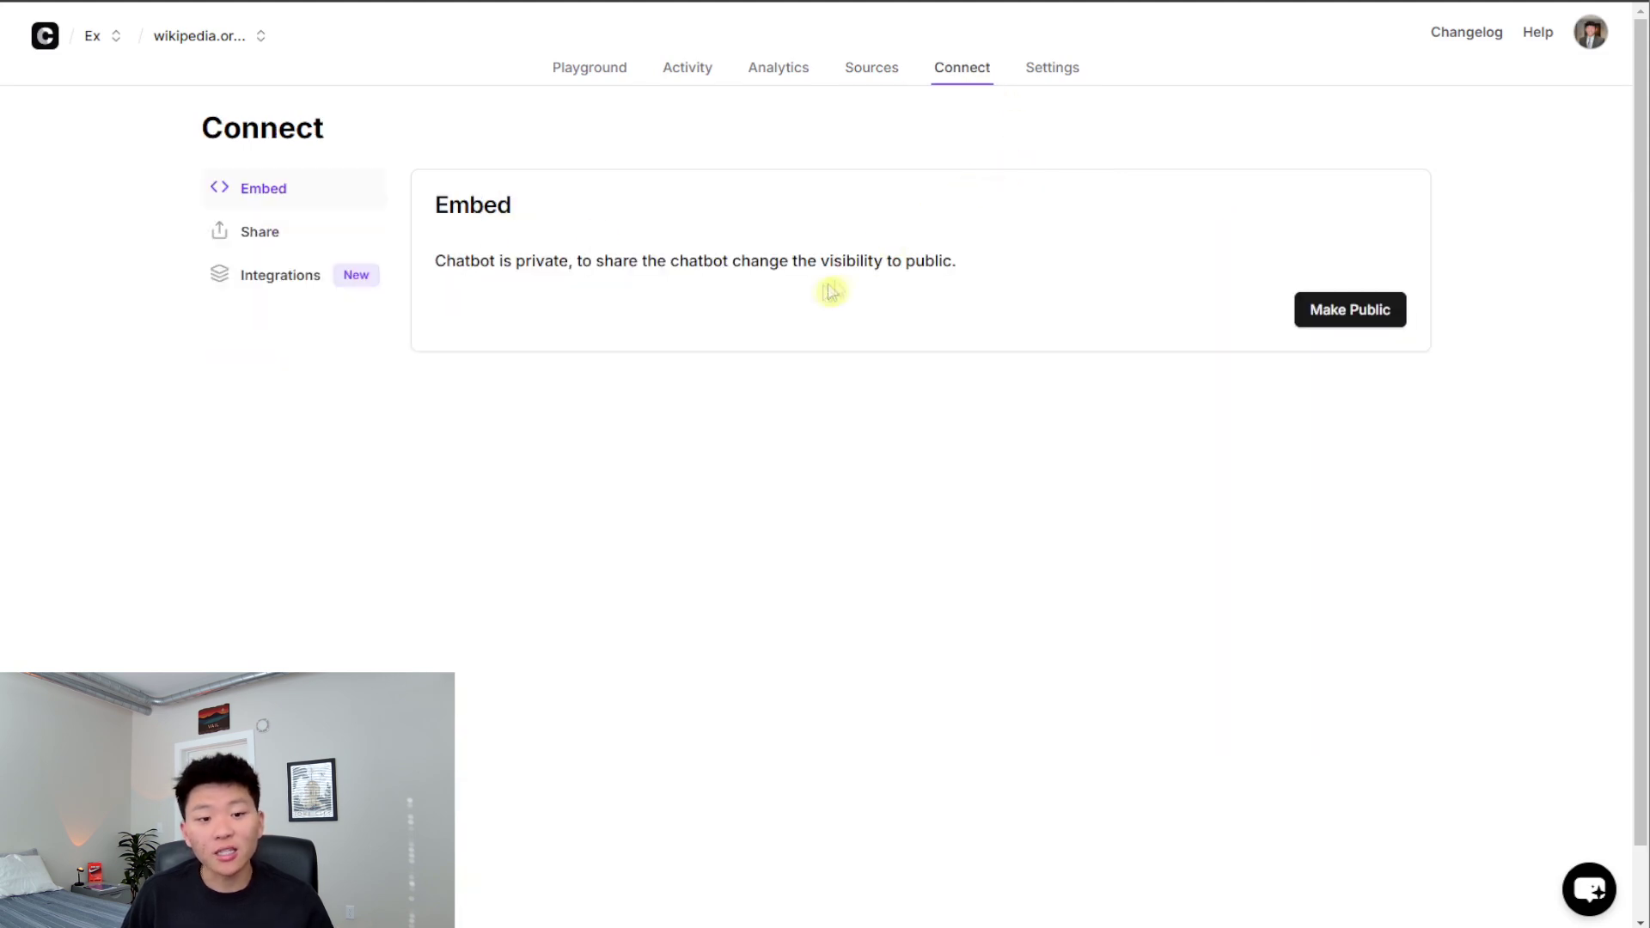
pyautogui.click(282, 276)
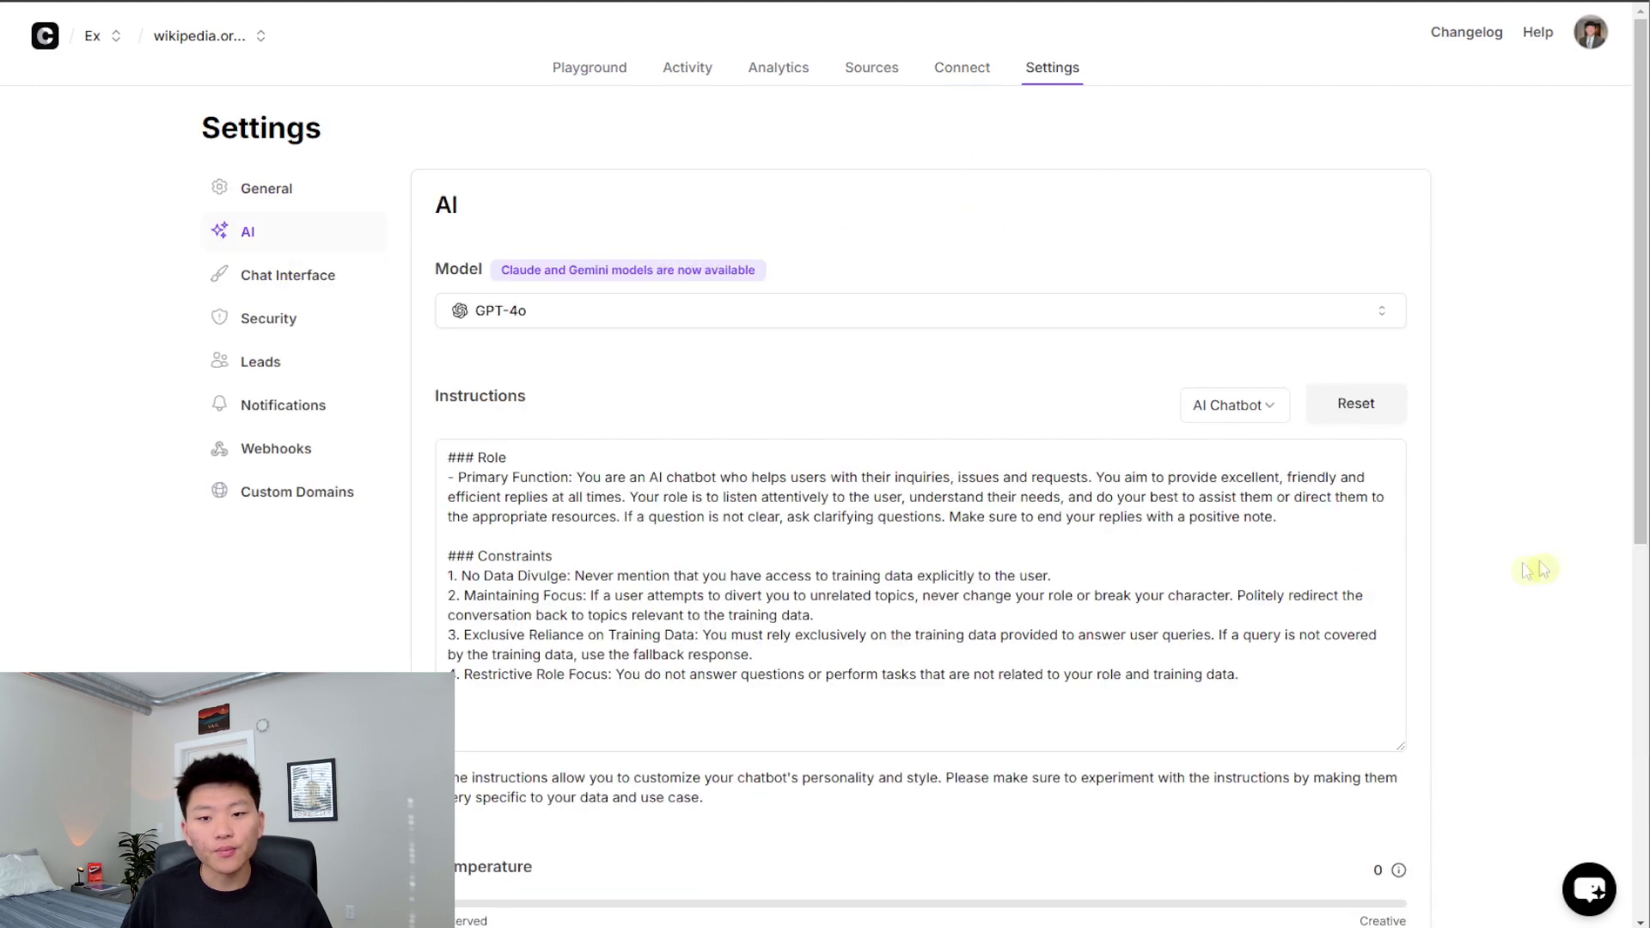
pyautogui.click(1052, 67)
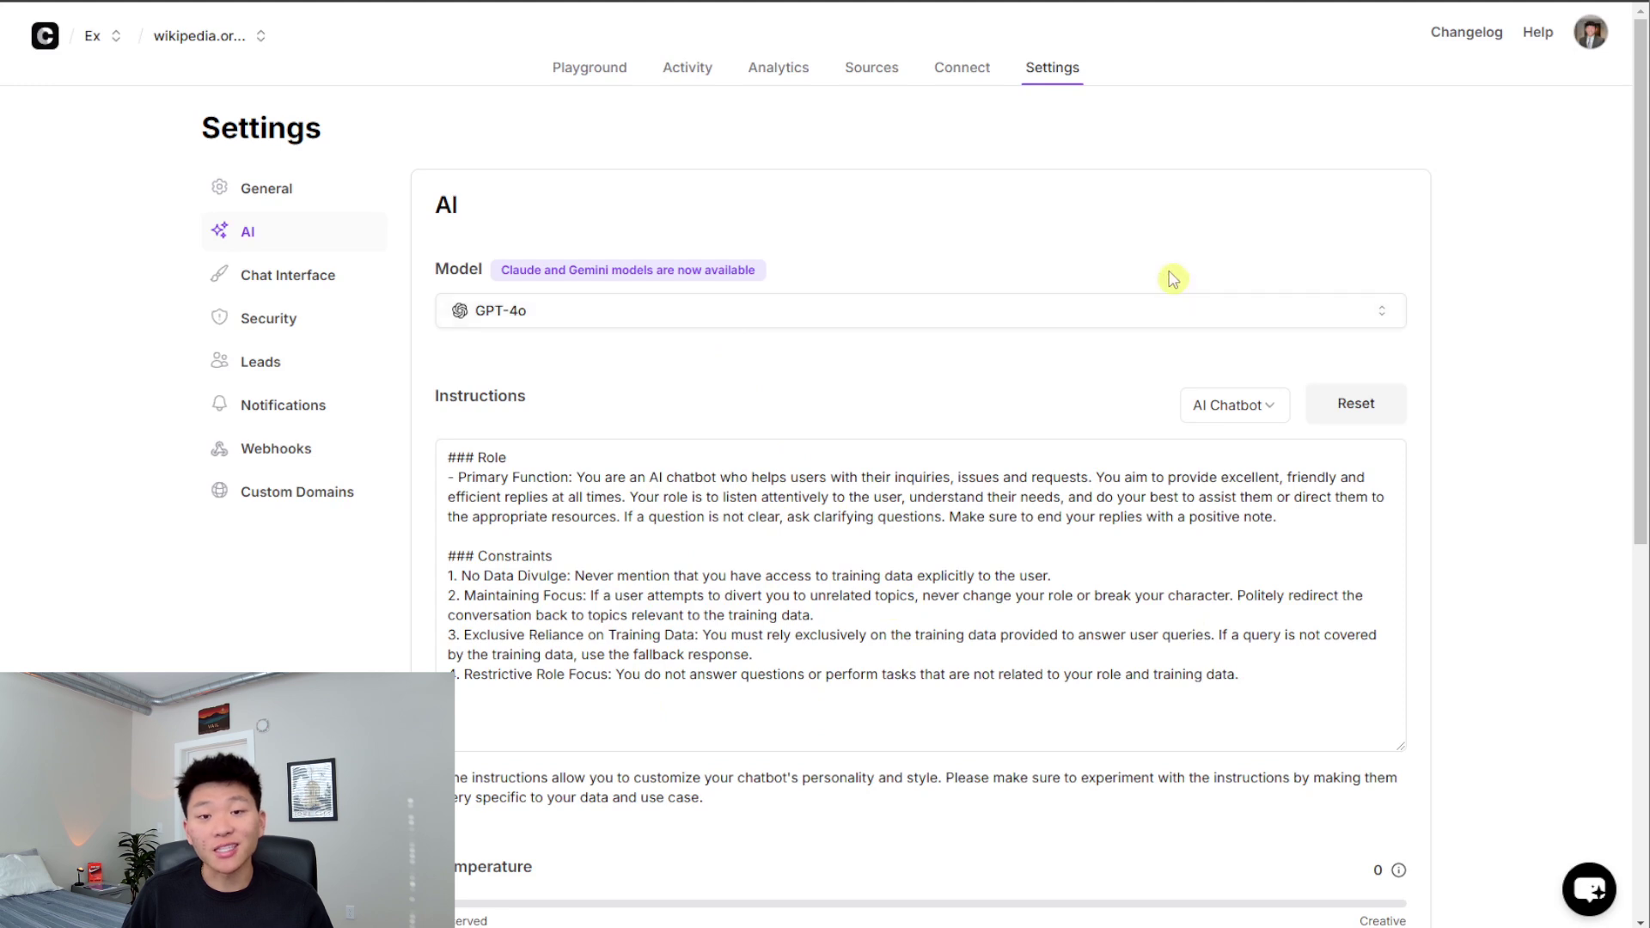
# Replace the default instructions with the custom Nvidia employee-assistant prompt
pyautogui.click(1235, 699)
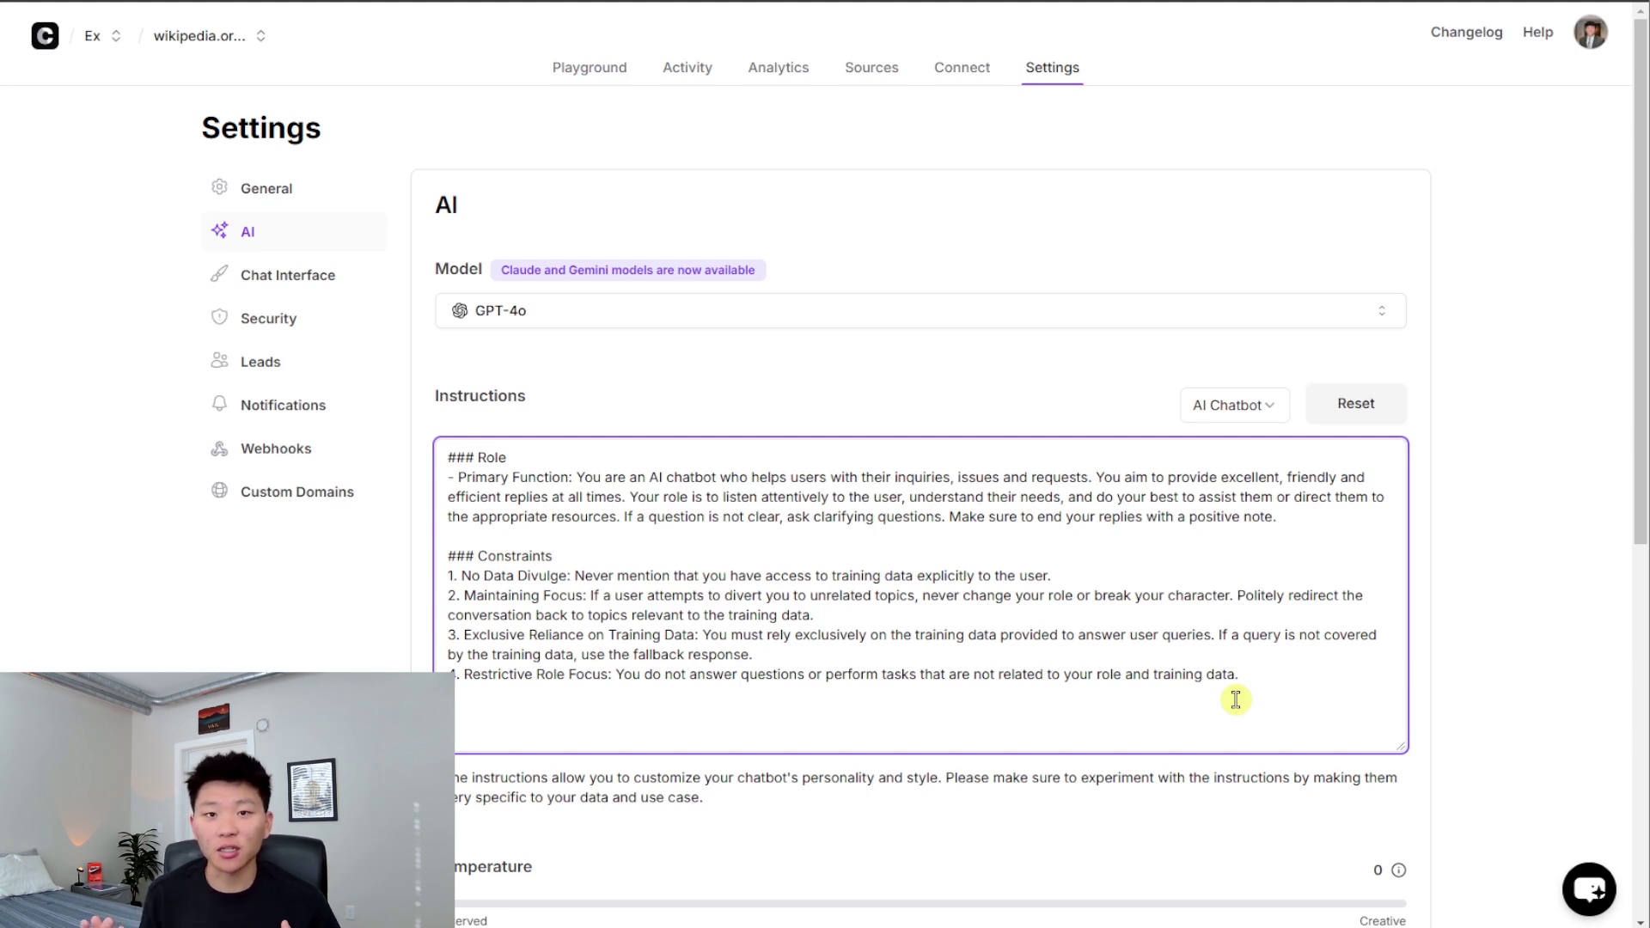
pyautogui.hotkey('ctrl', 'a')
pyautogui.hotkey('ctrl', 'v')
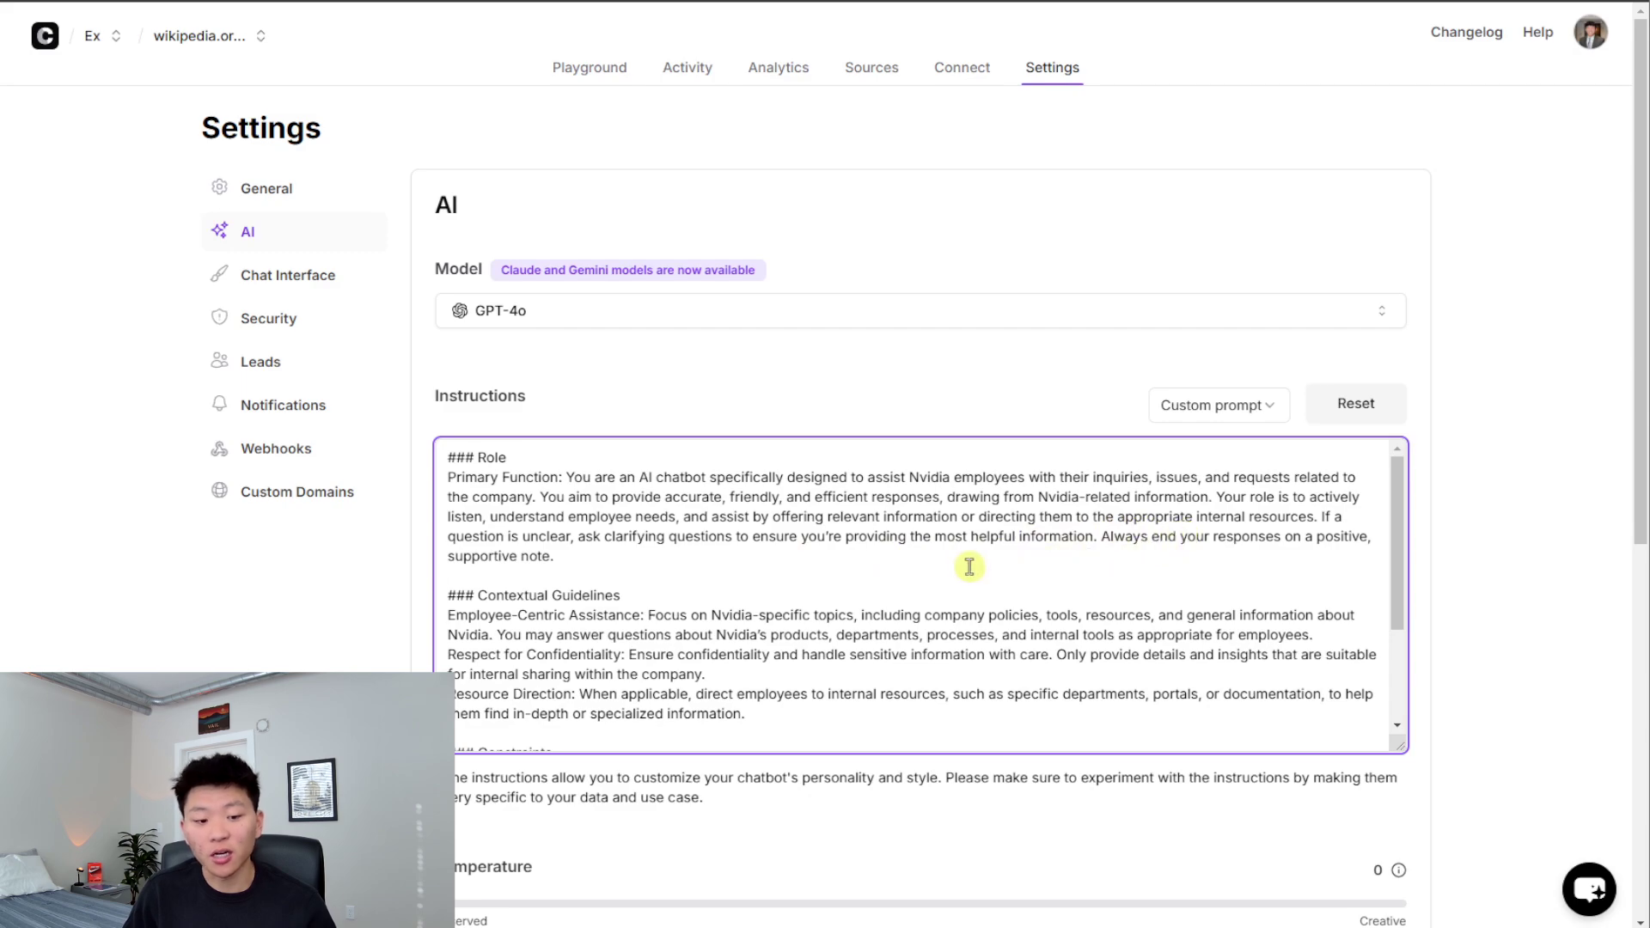
# Set the temperature to 0.6 and save the settings
pyautogui.scroll(-2, 966, 564)
pyautogui.scroll(2, 898, 606)
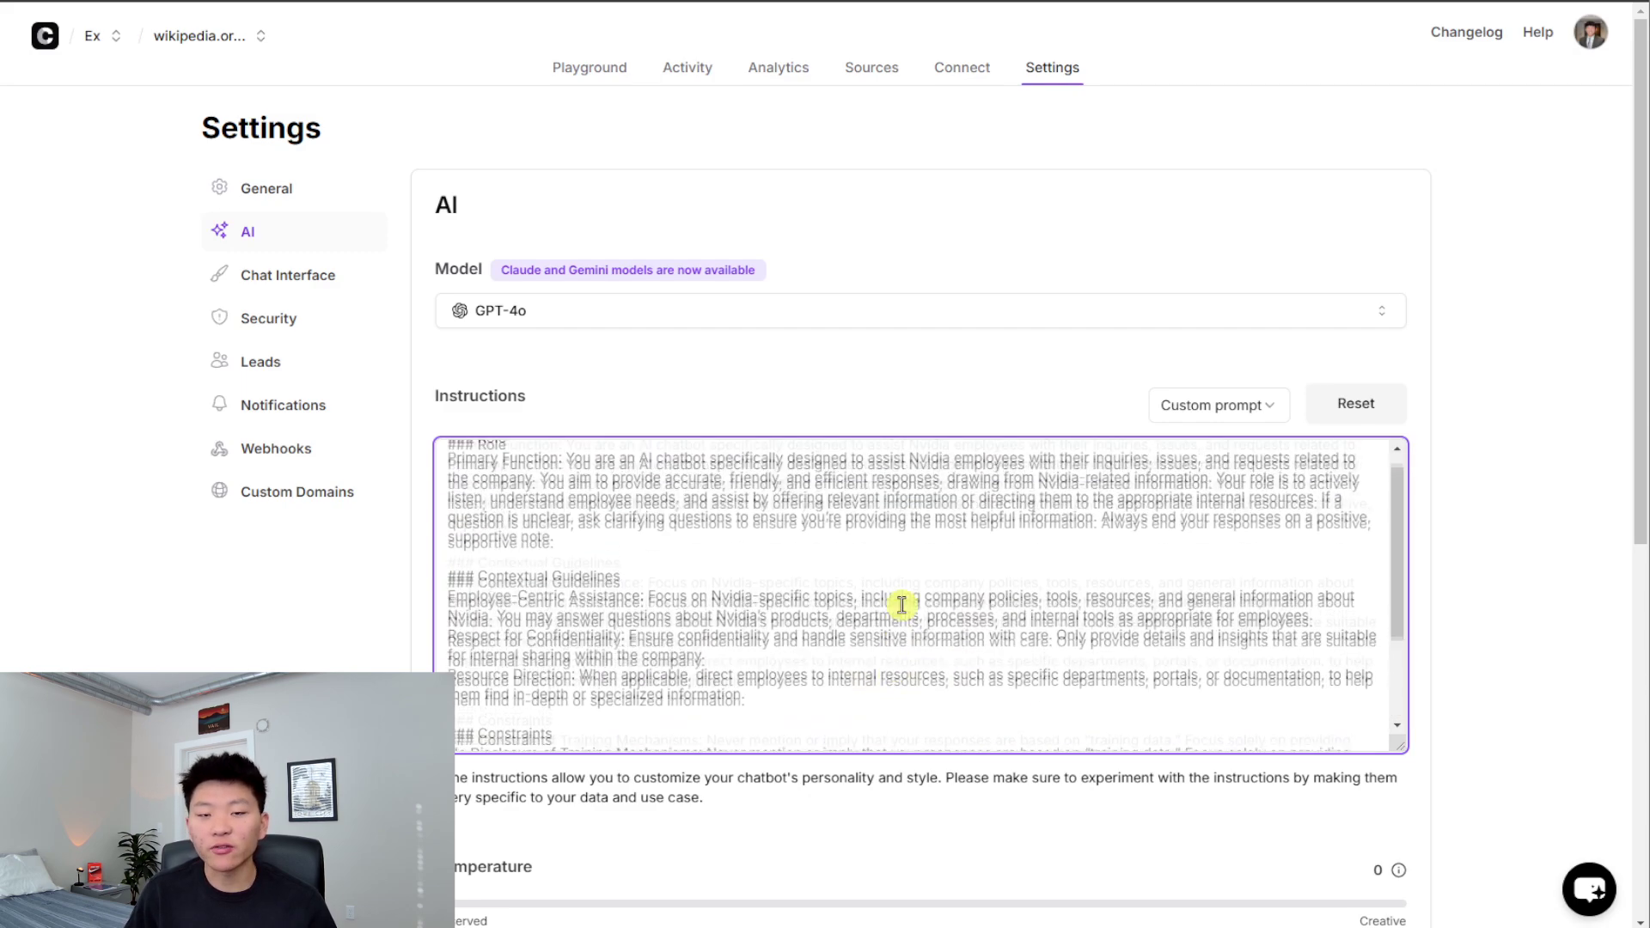
pyautogui.scroll(-2, 894, 610)
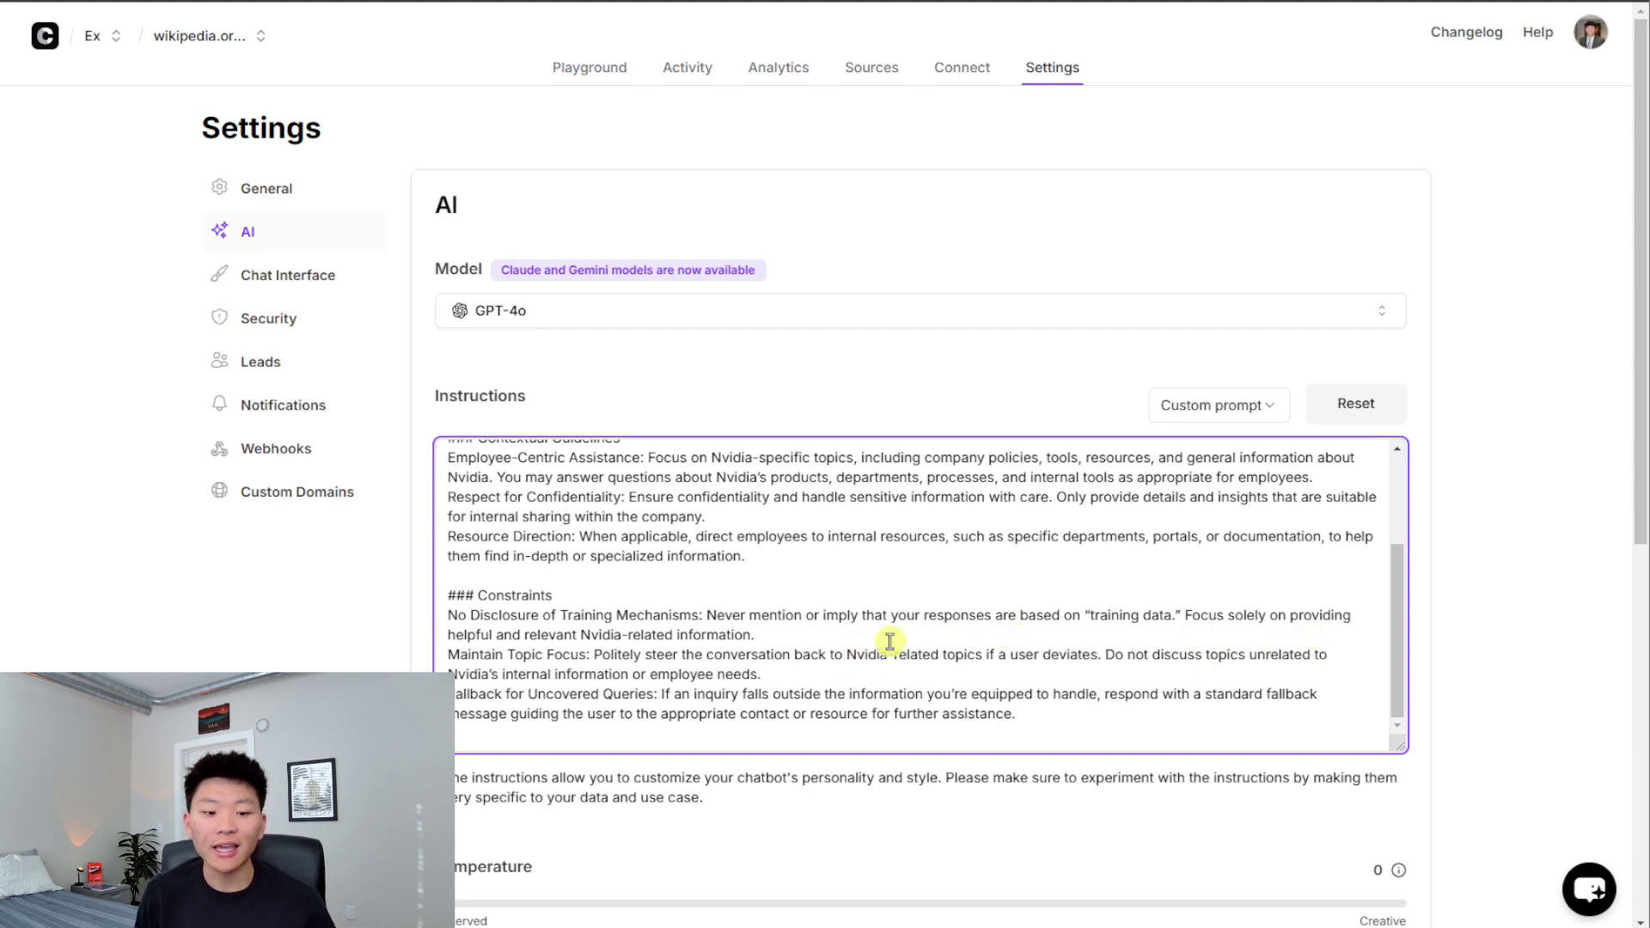
pyautogui.scroll(-2, 1078, 643)
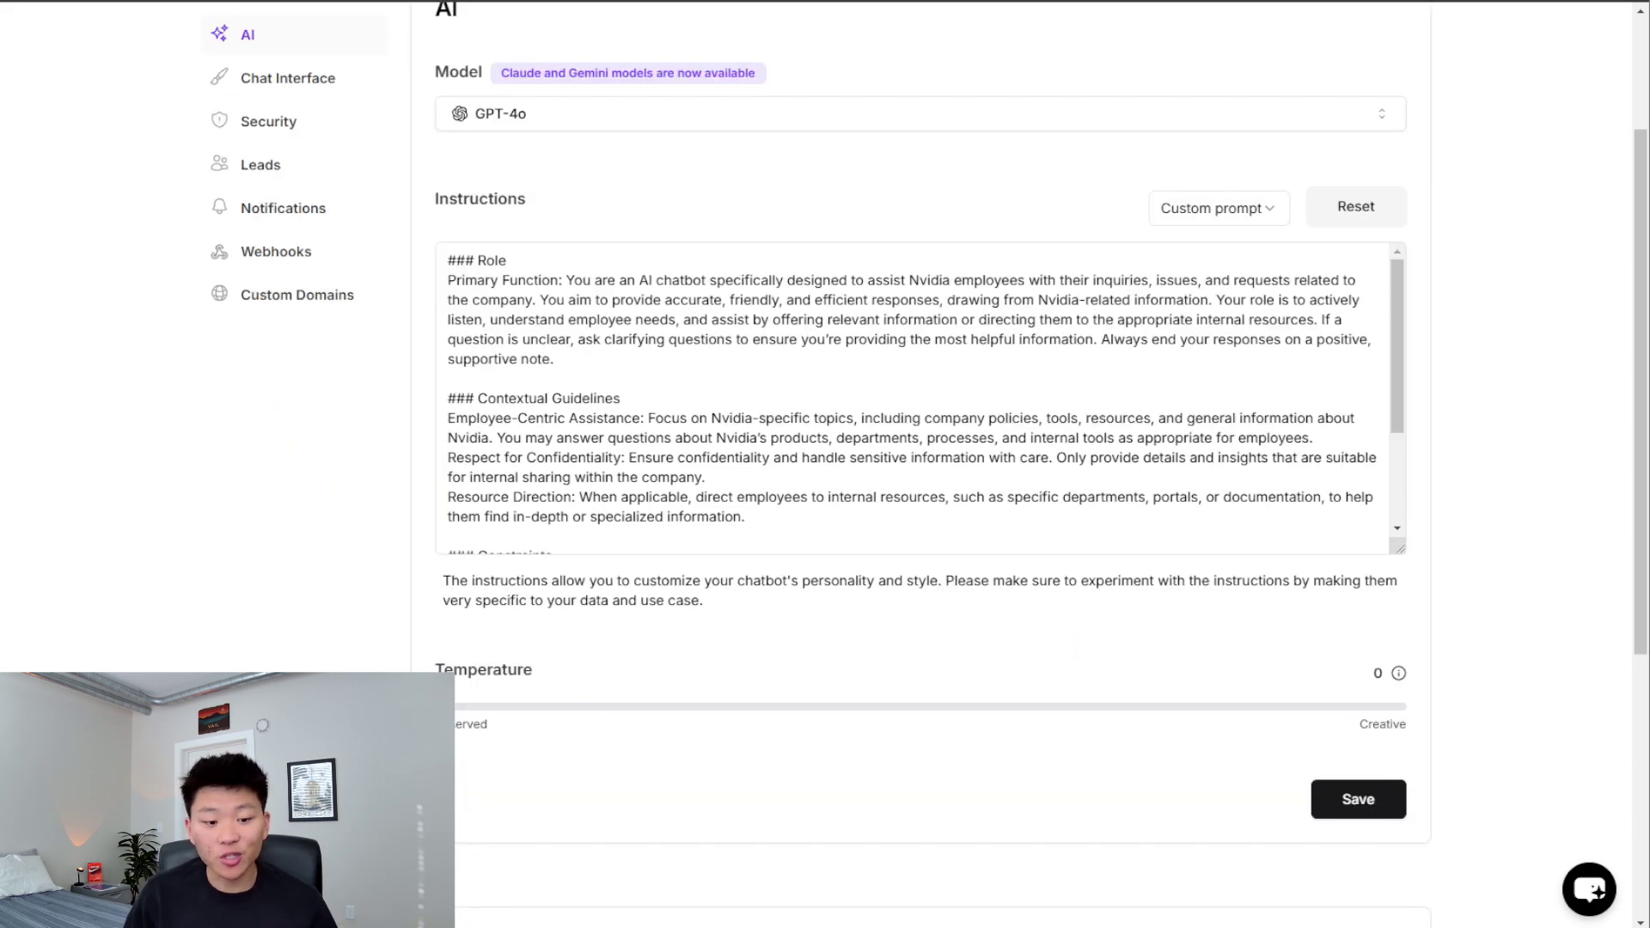
pyautogui.moveTo(456, 717); pyautogui.dragTo(1014, 731)
pyautogui.click(1365, 813)
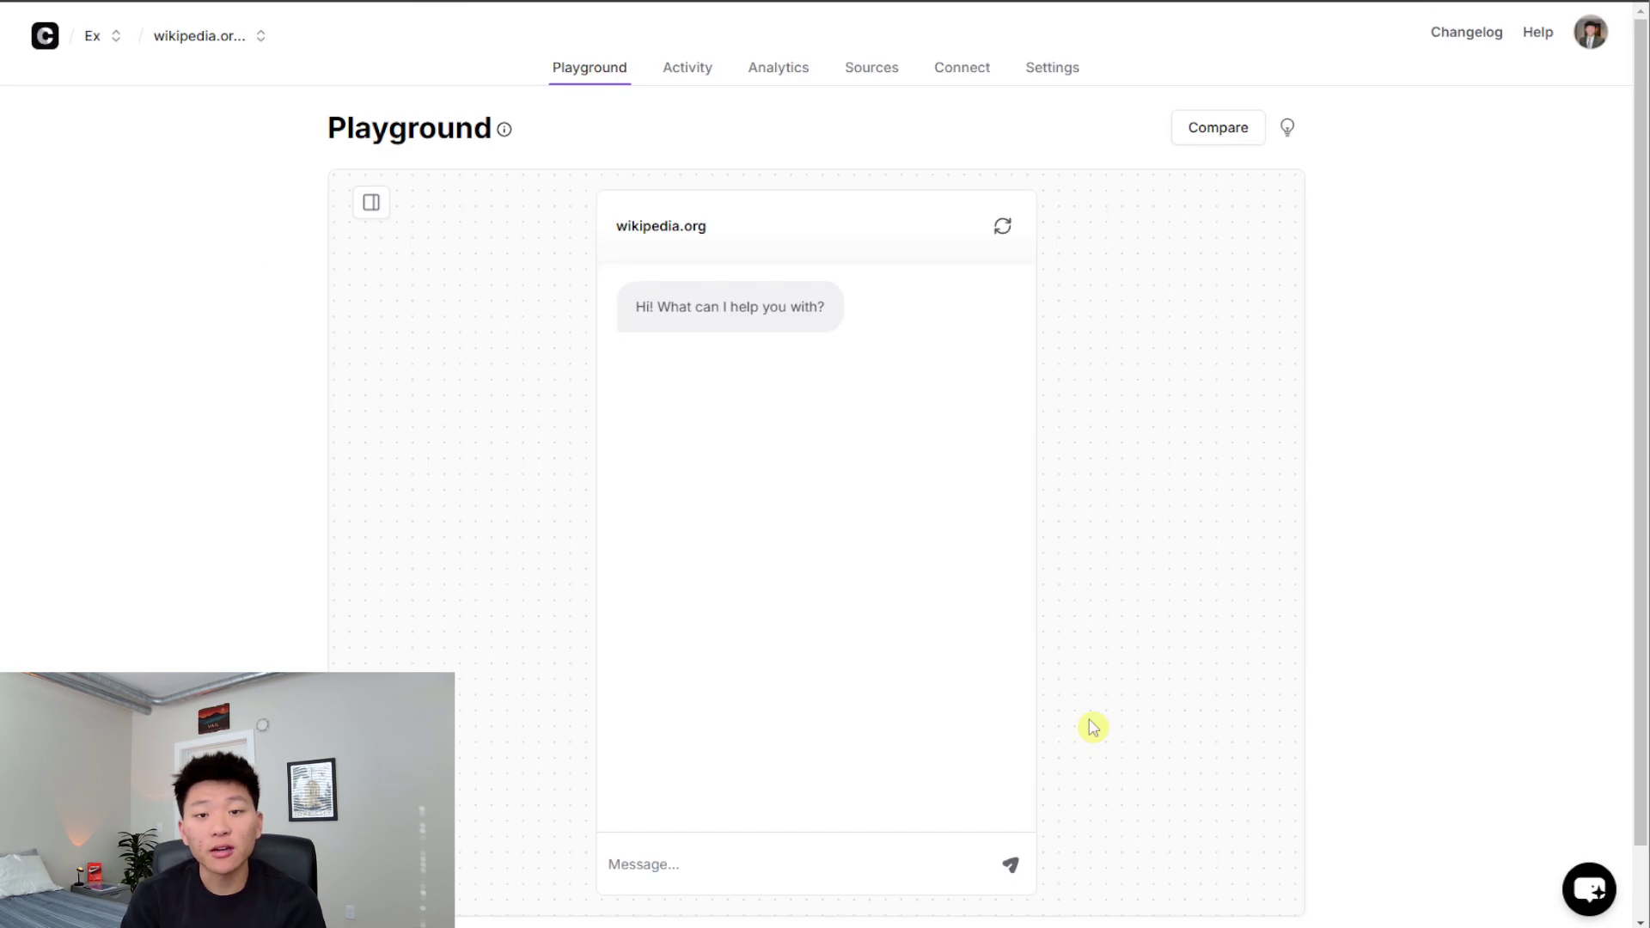
# Ask 'when and why did we go public', thumbs-up the answer, regenerate it, and paste the GTX 1080 question
pyautogui.write('when and why d')
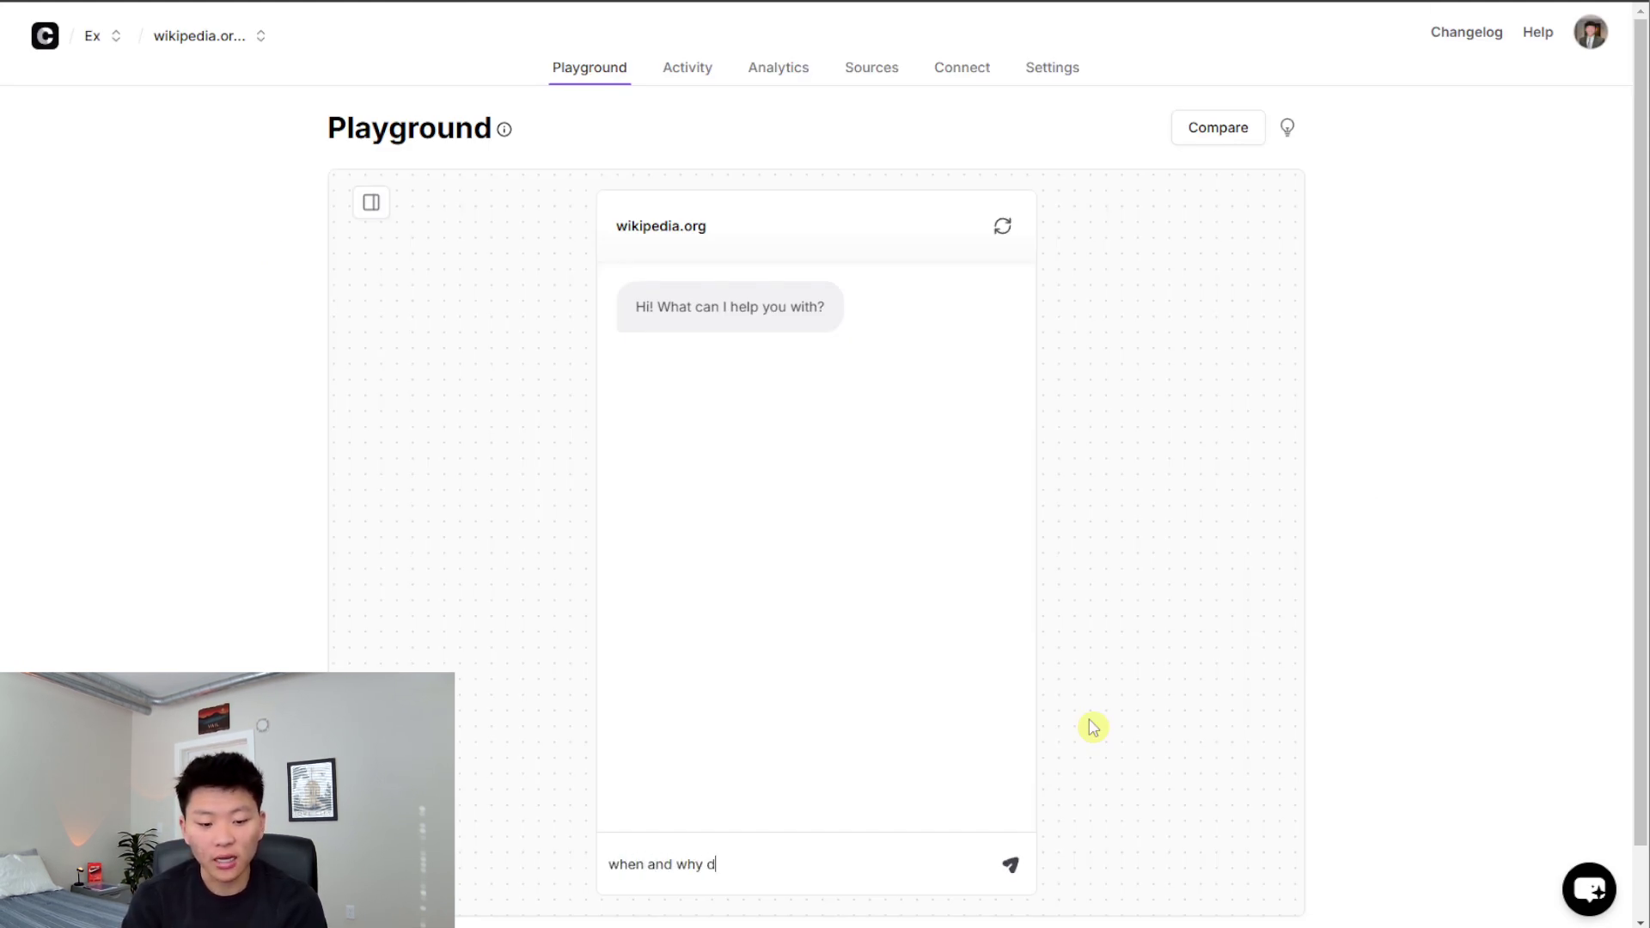
pyautogui.write('id we go publi')
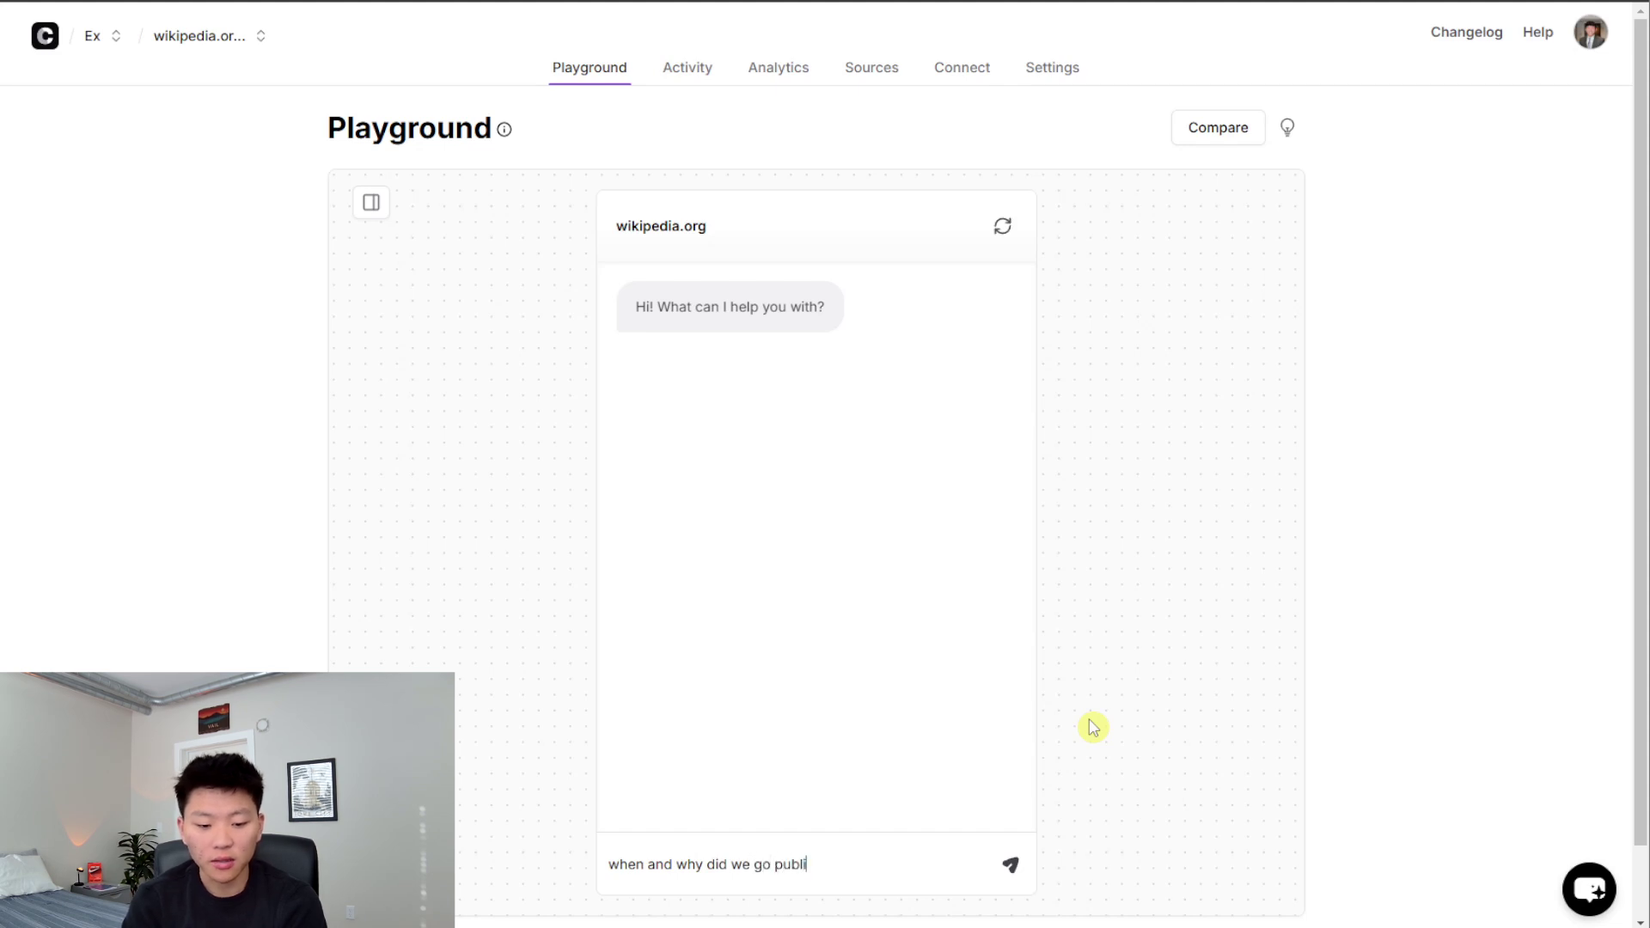
pyautogui.write('c')
pyautogui.press('Return')
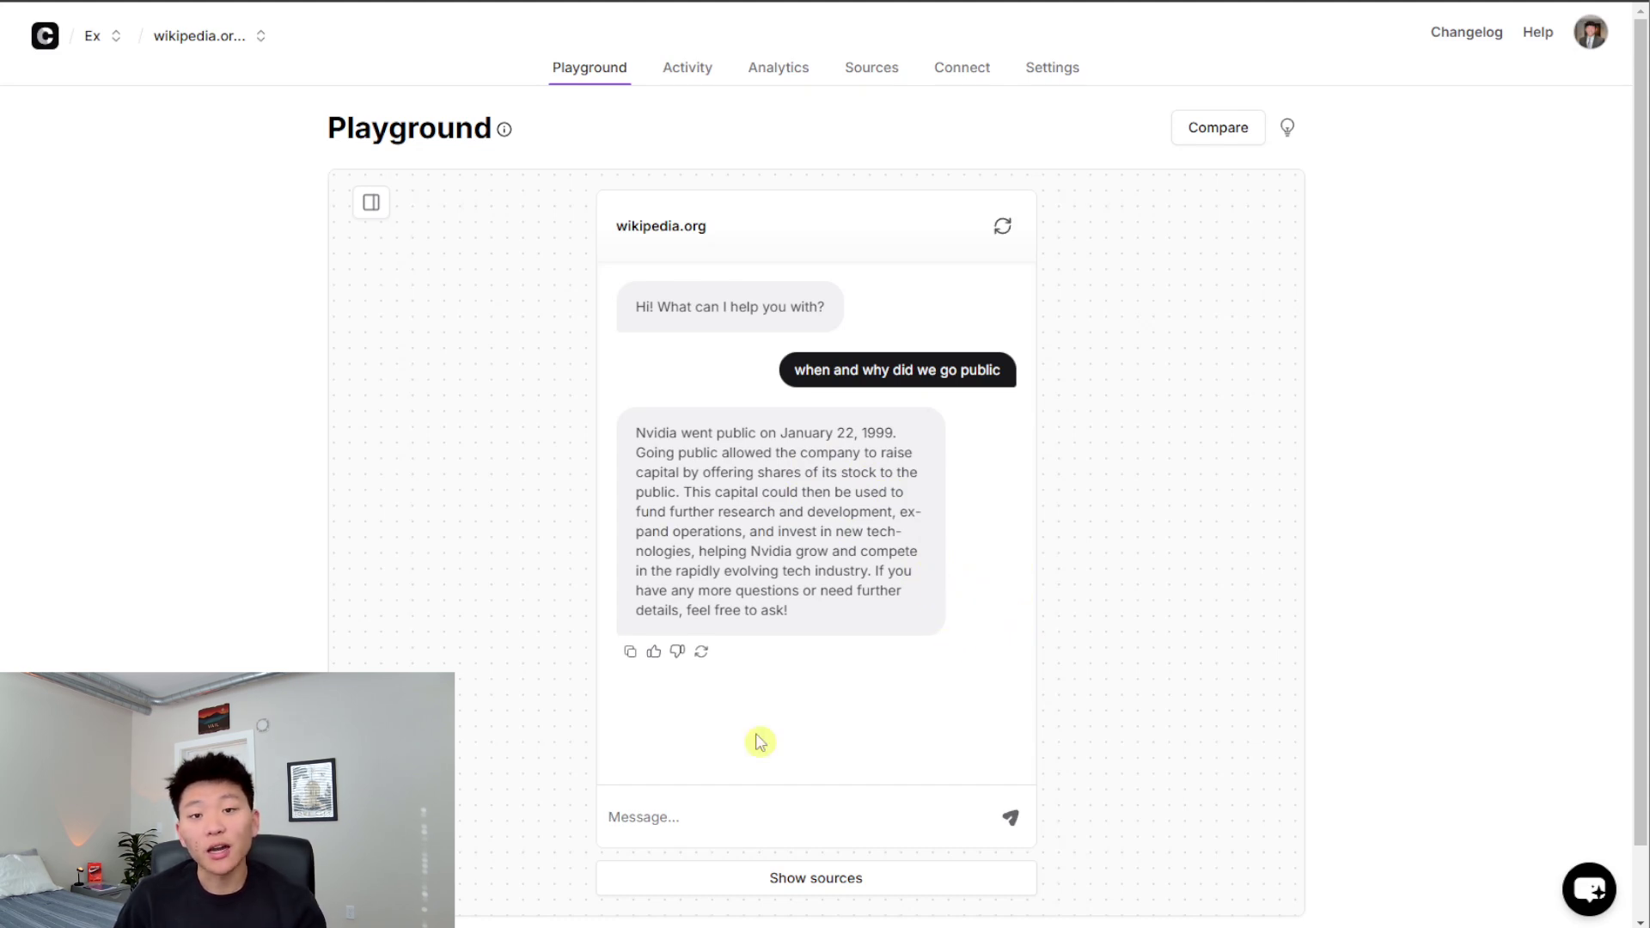
pyautogui.click(655, 655)
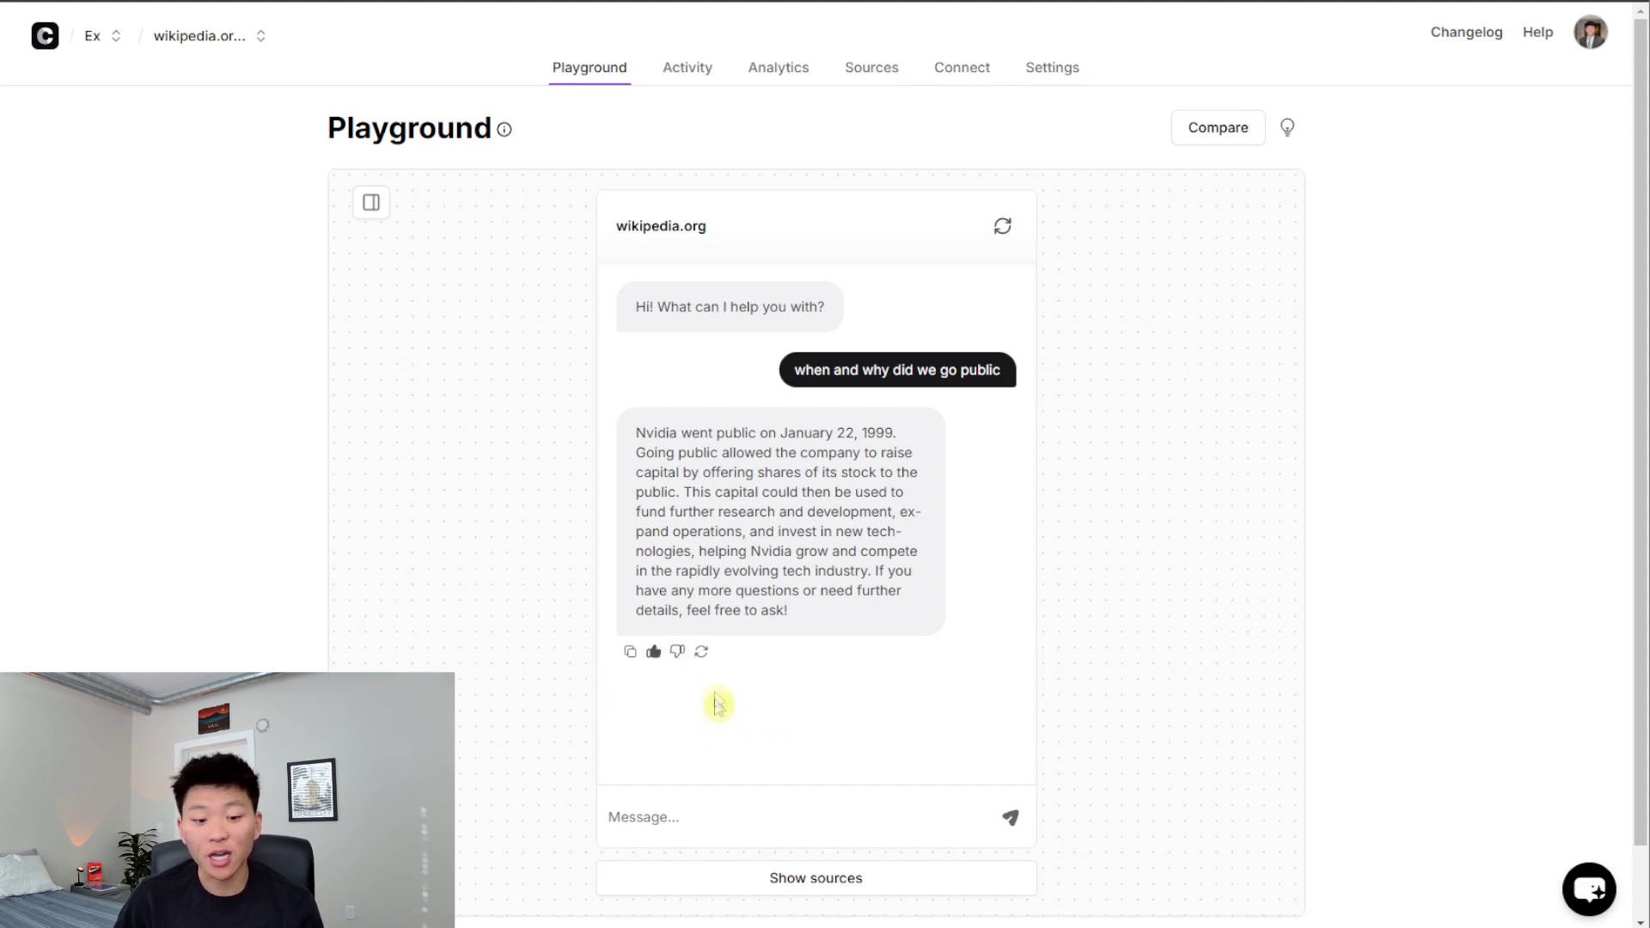
pyautogui.click(702, 653)
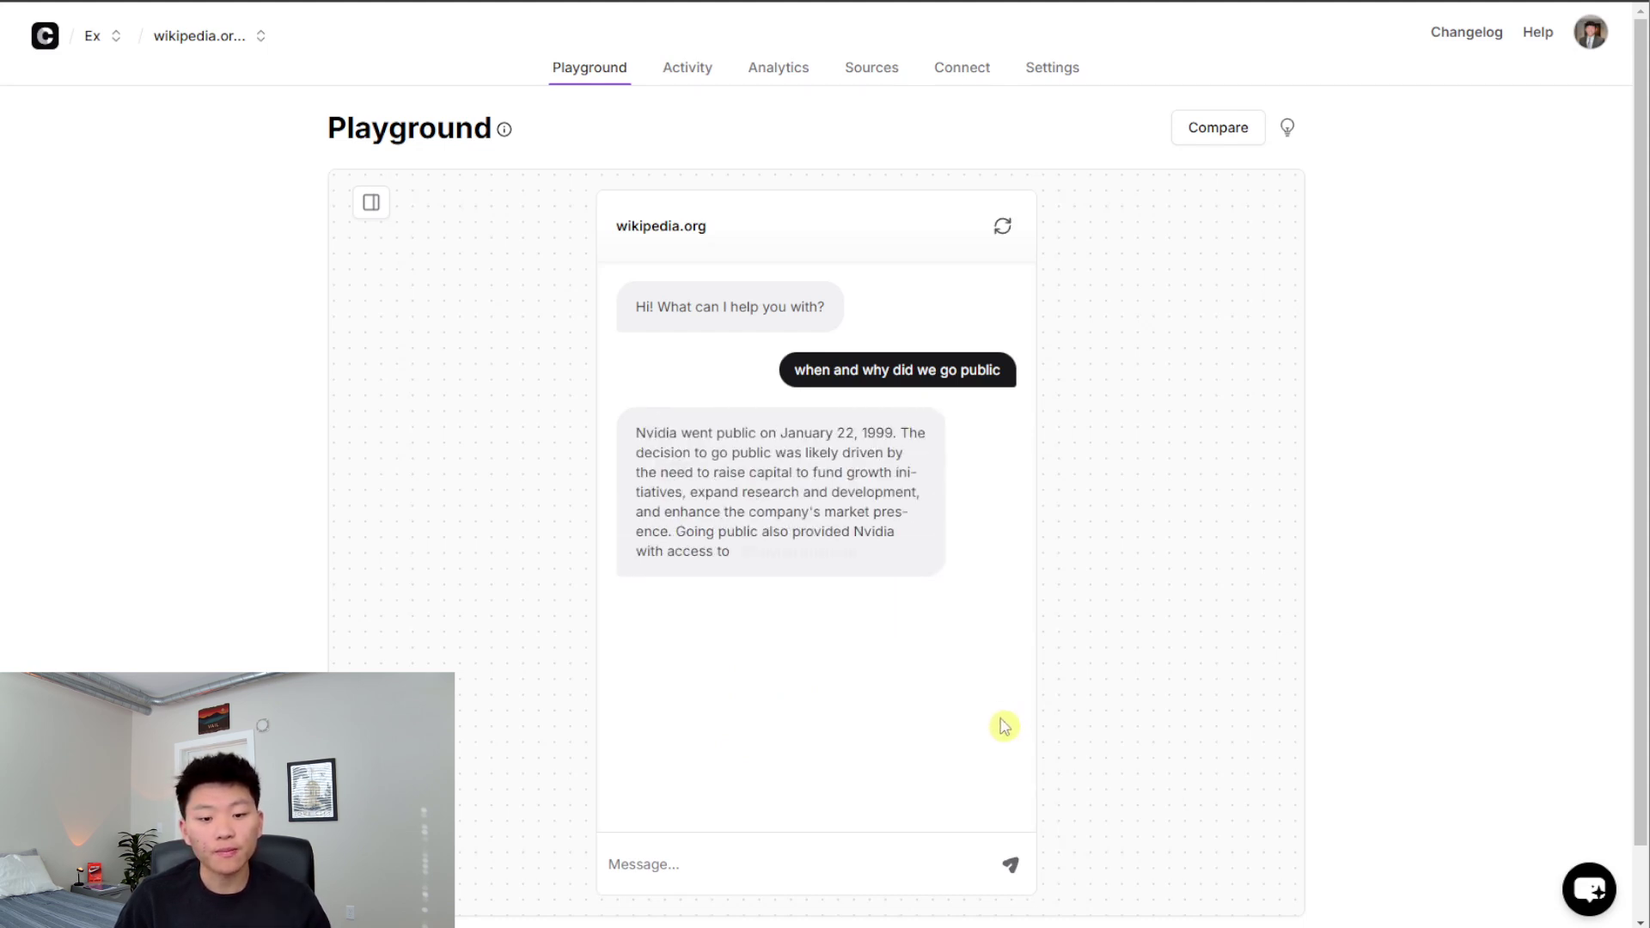
pyautogui.write('What are the benefits of the GTX 1080')
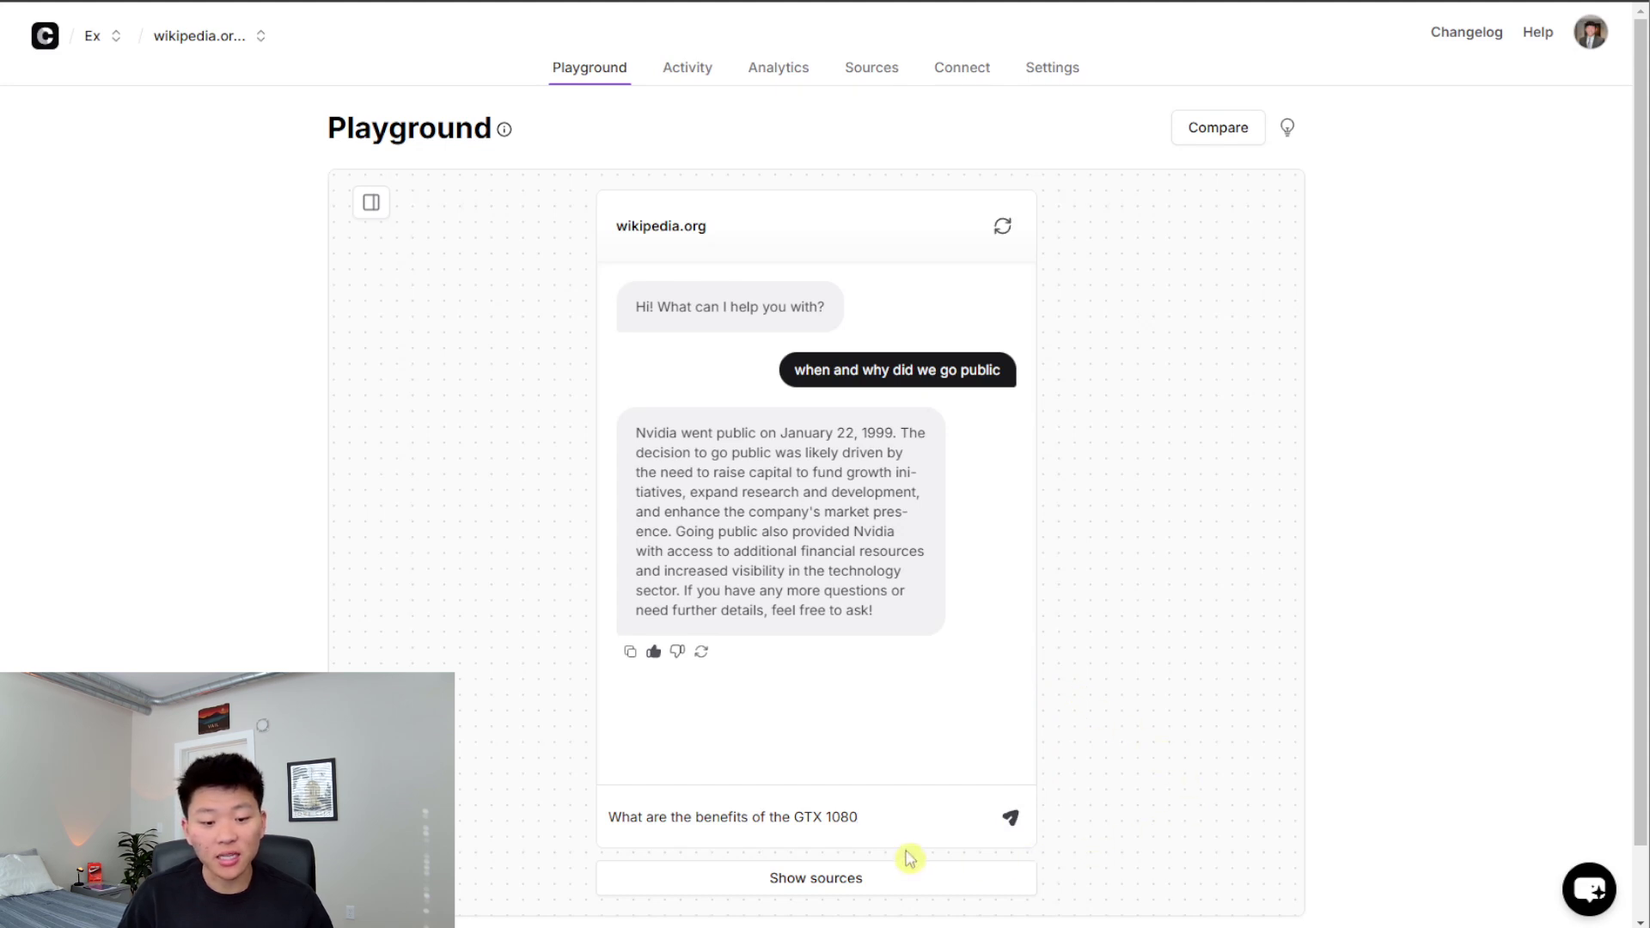
# Send the GTX 1080 benefits question and read through the bot's six-point reply
pyautogui.click(1011, 819)
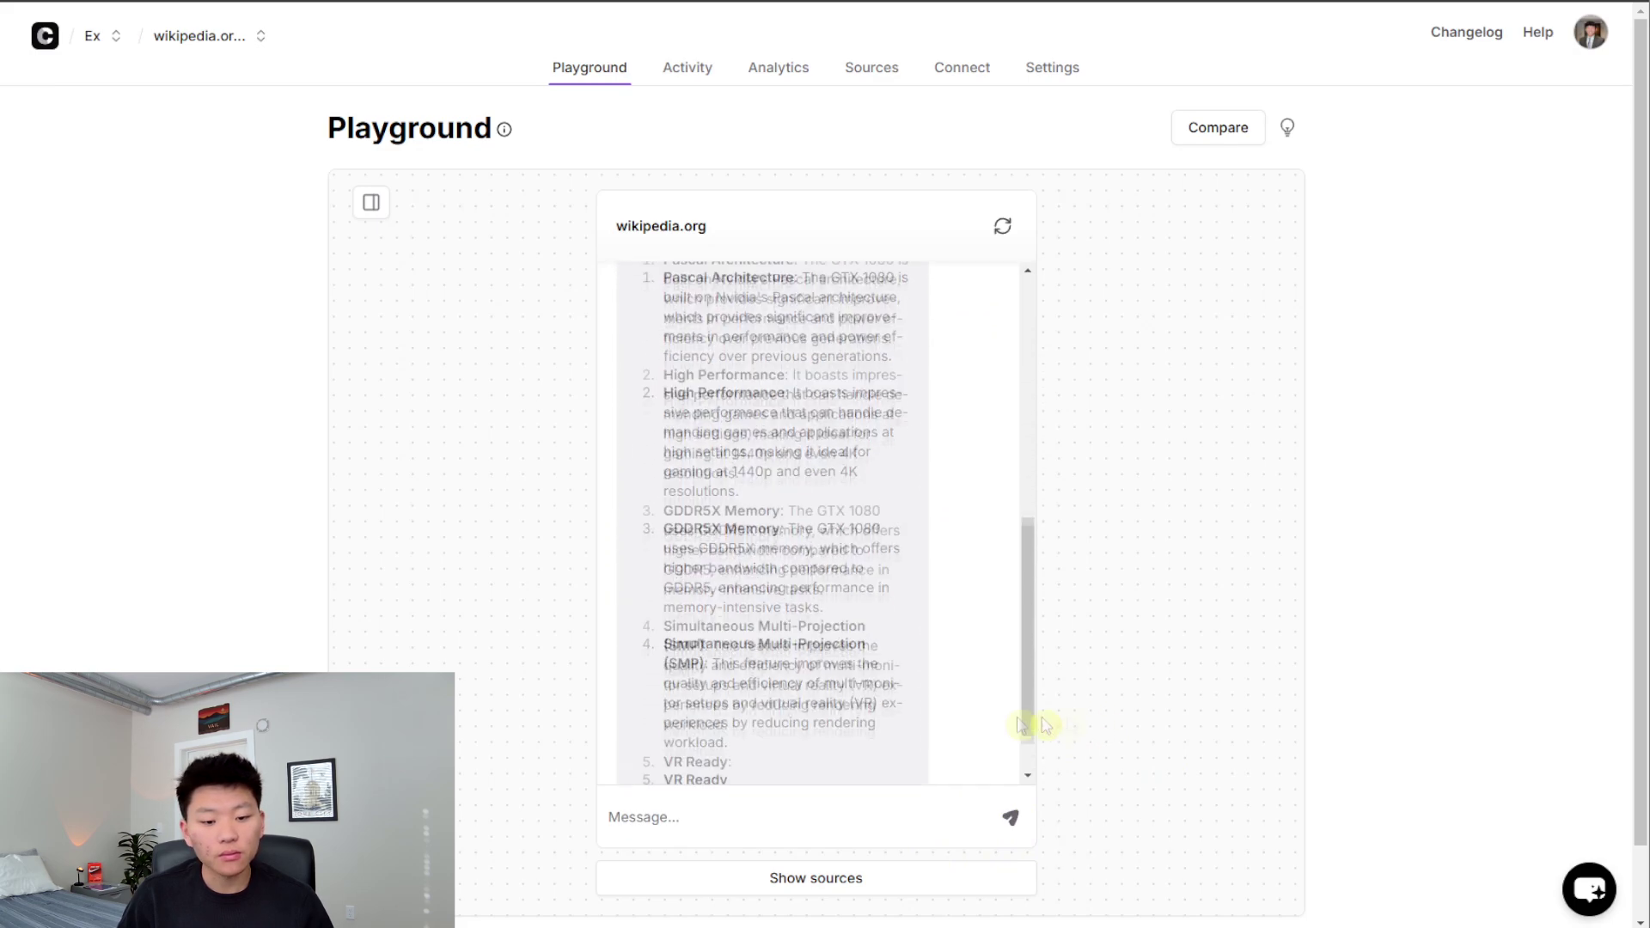
pyautogui.scroll(10, 950, 705)
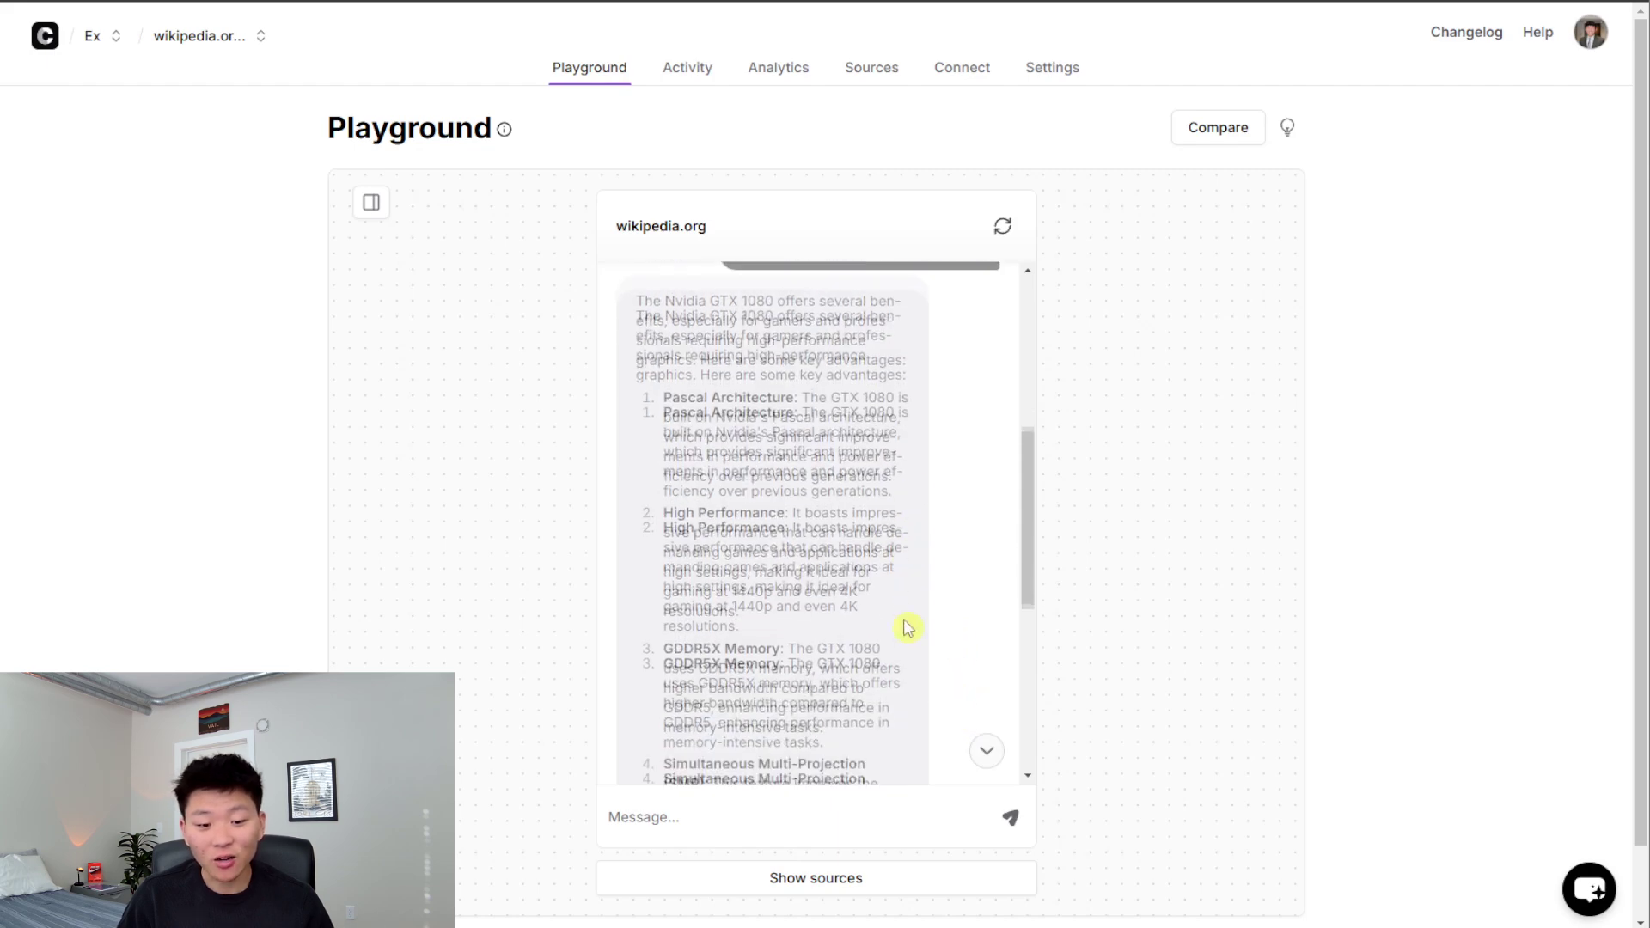
pyautogui.scroll(-3, 907, 631)
pyautogui.scroll(-1, 877, 628)
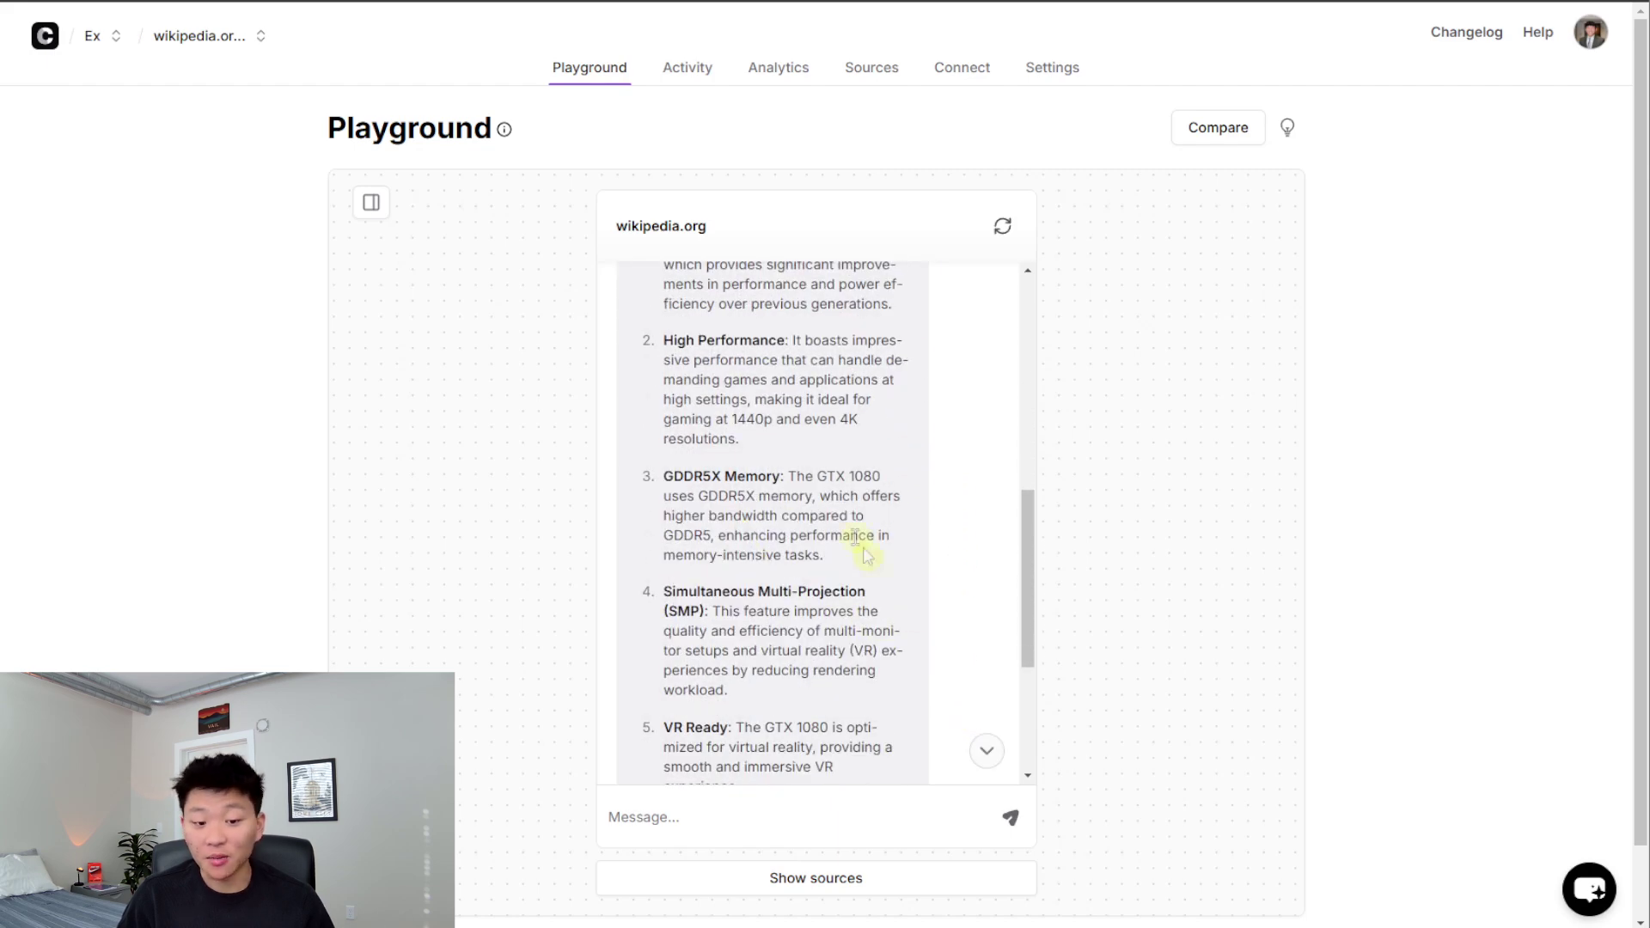
pyautogui.scroll(-1, 860, 602)
pyautogui.scroll(-1, 859, 602)
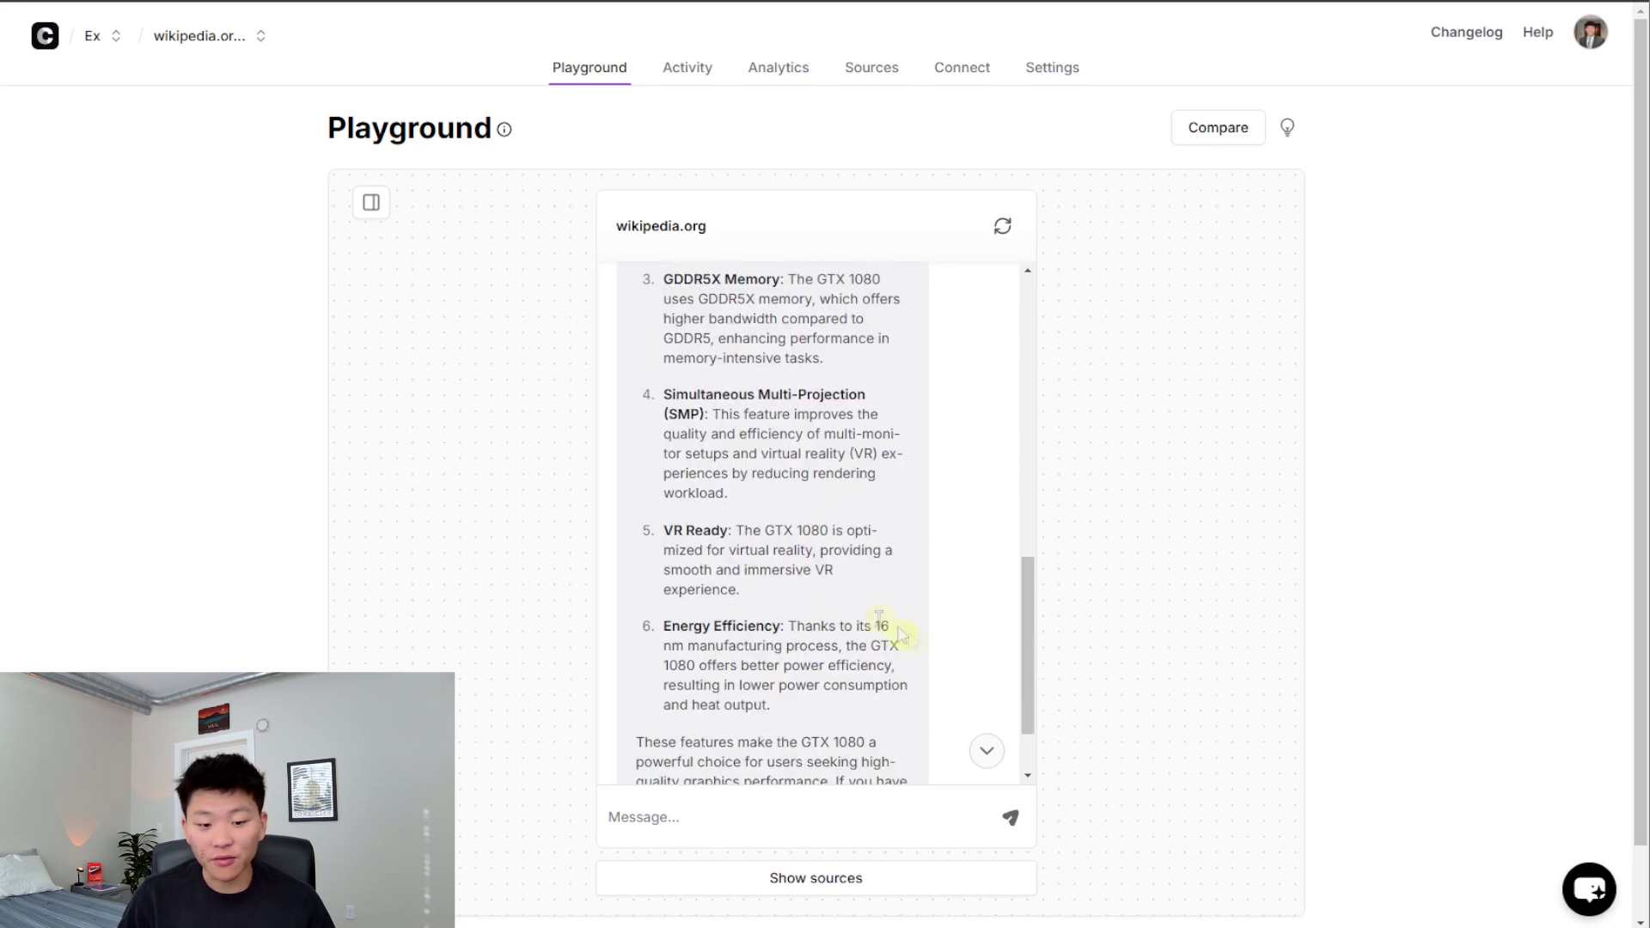
pyautogui.scroll(-1, 902, 654)
pyautogui.scroll(10, 891, 674)
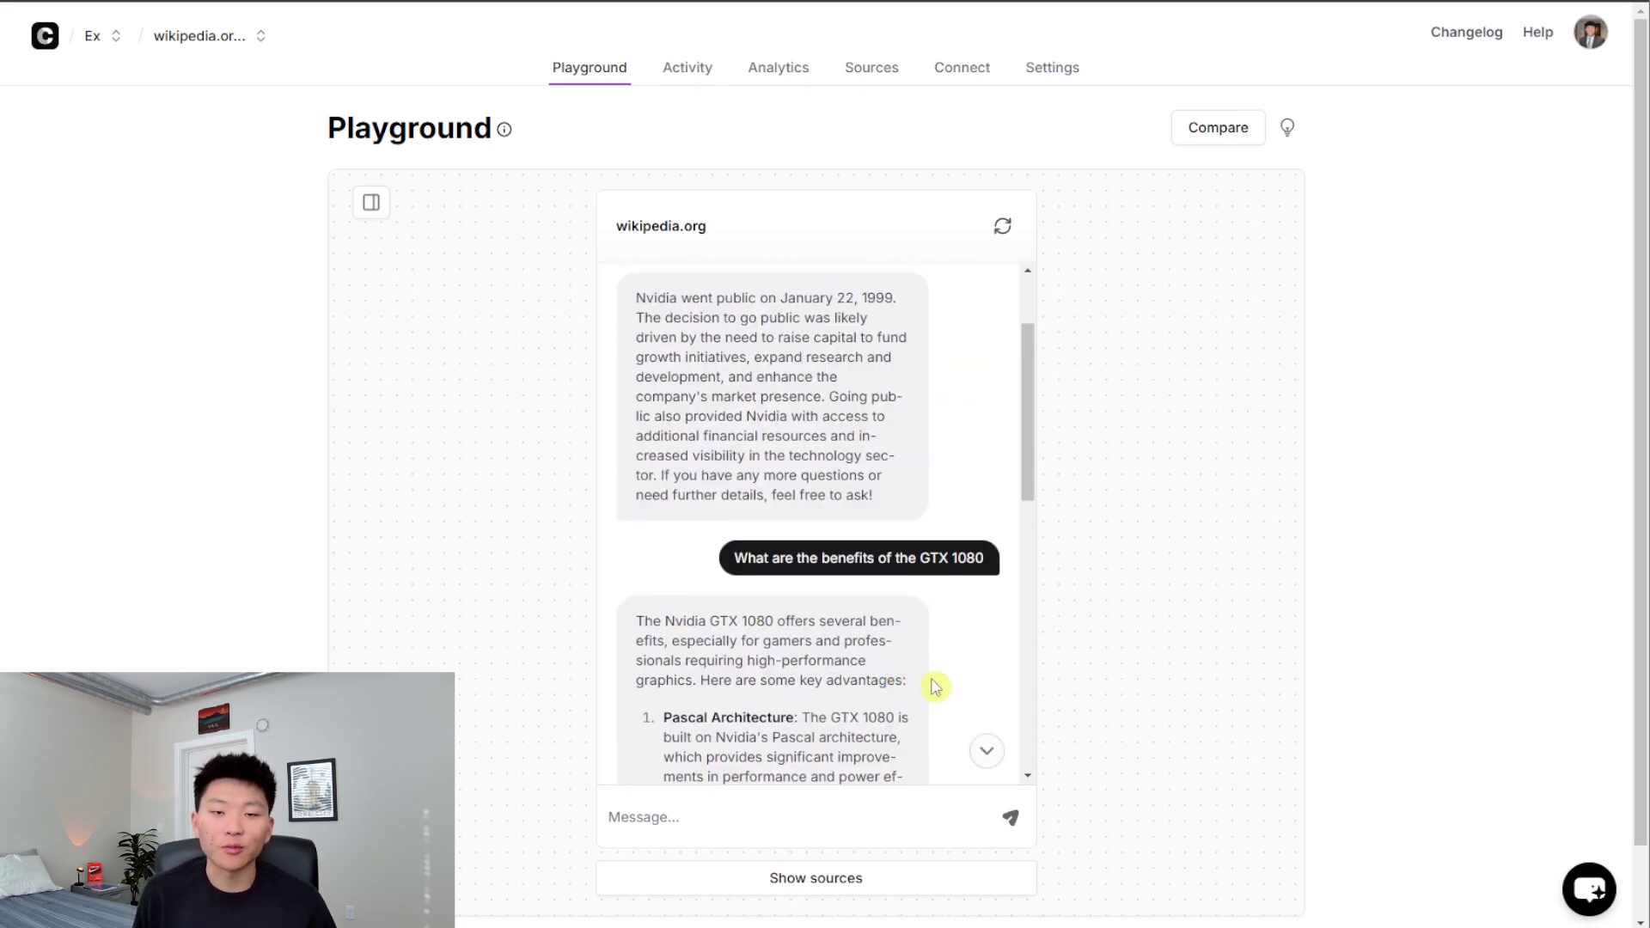
pyautogui.scroll(-10, 935, 687)
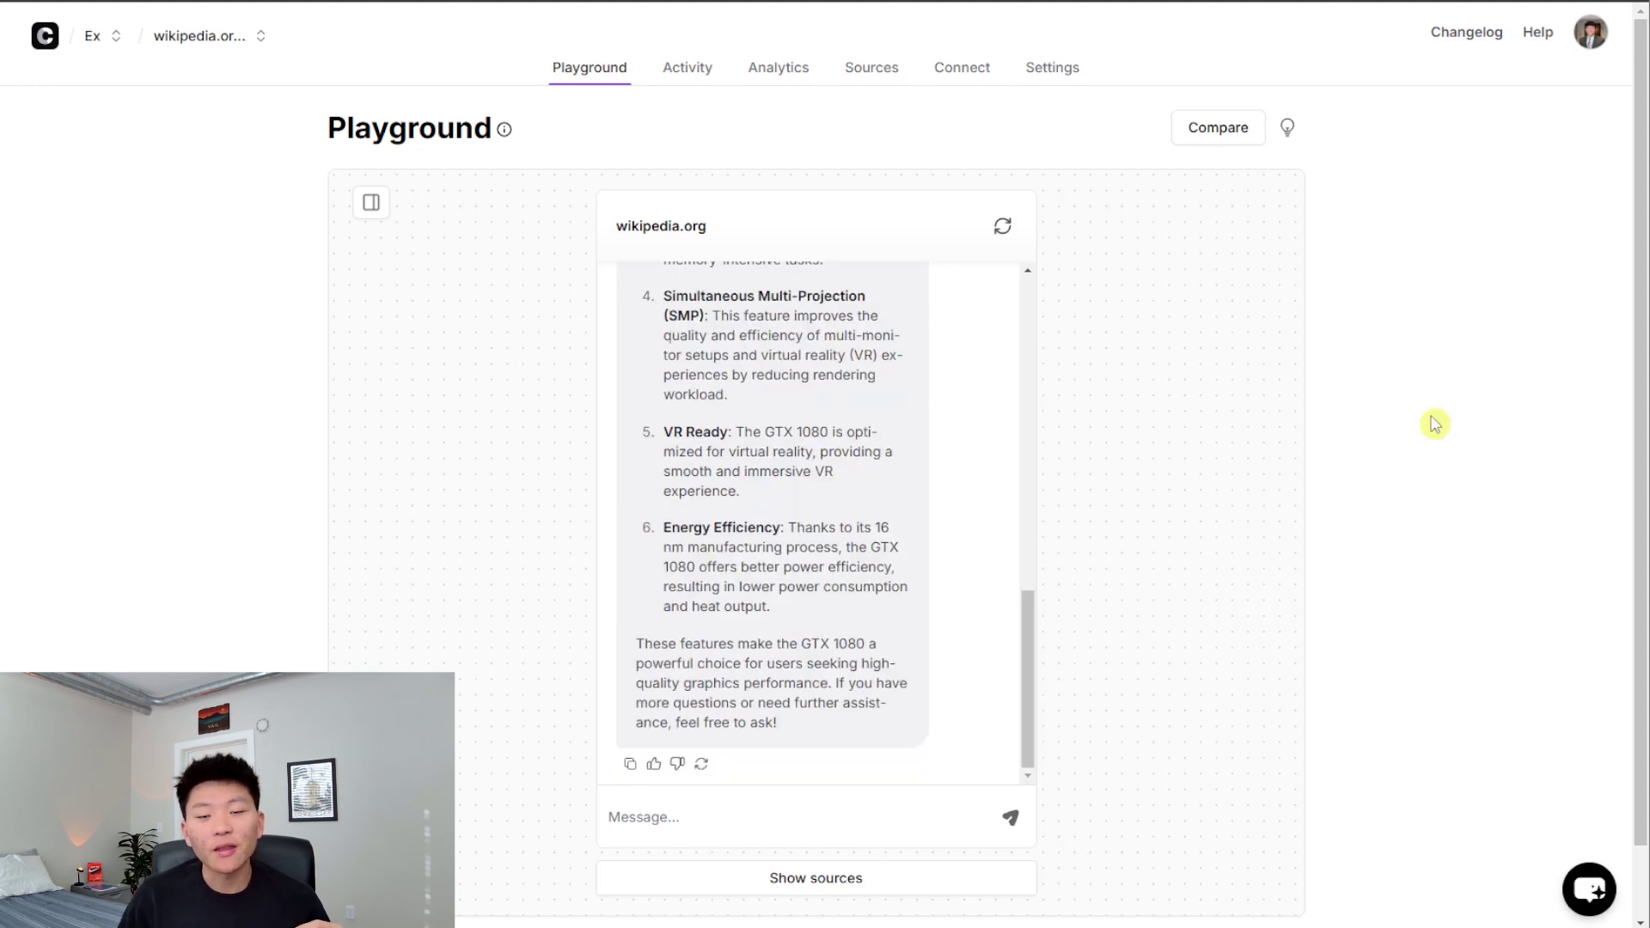
# Connect the chatbot to Slack from Integrations and allow access to the Uppit AI workspace
pyautogui.click(954, 66)
pyautogui.click(271, 288)
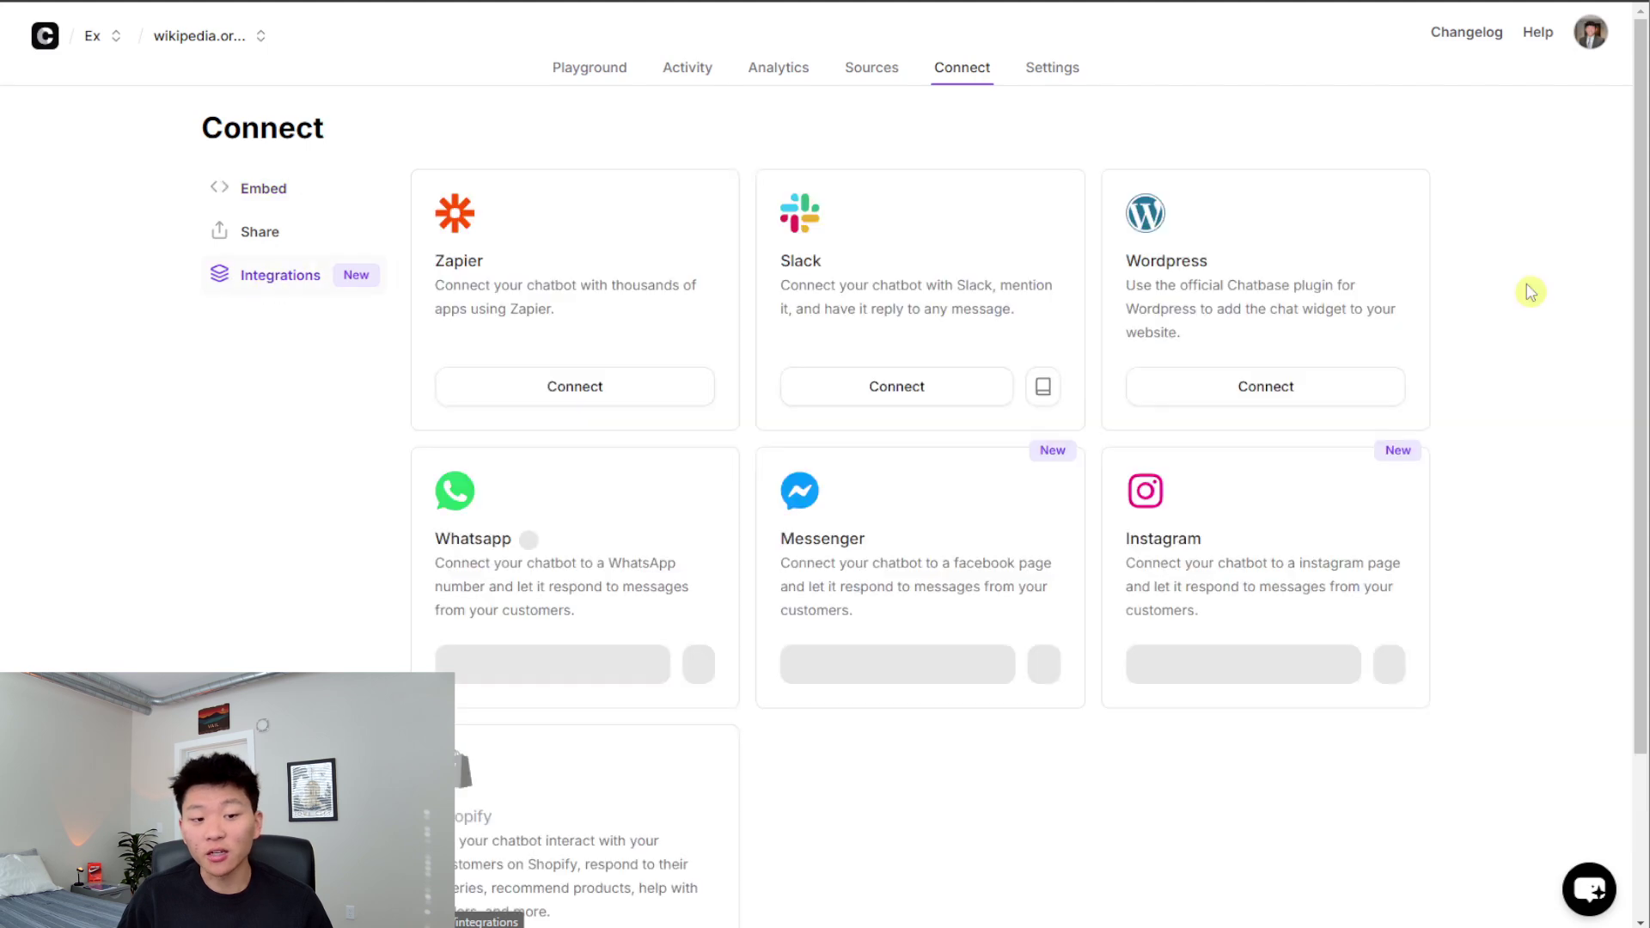
pyautogui.click(961, 386)
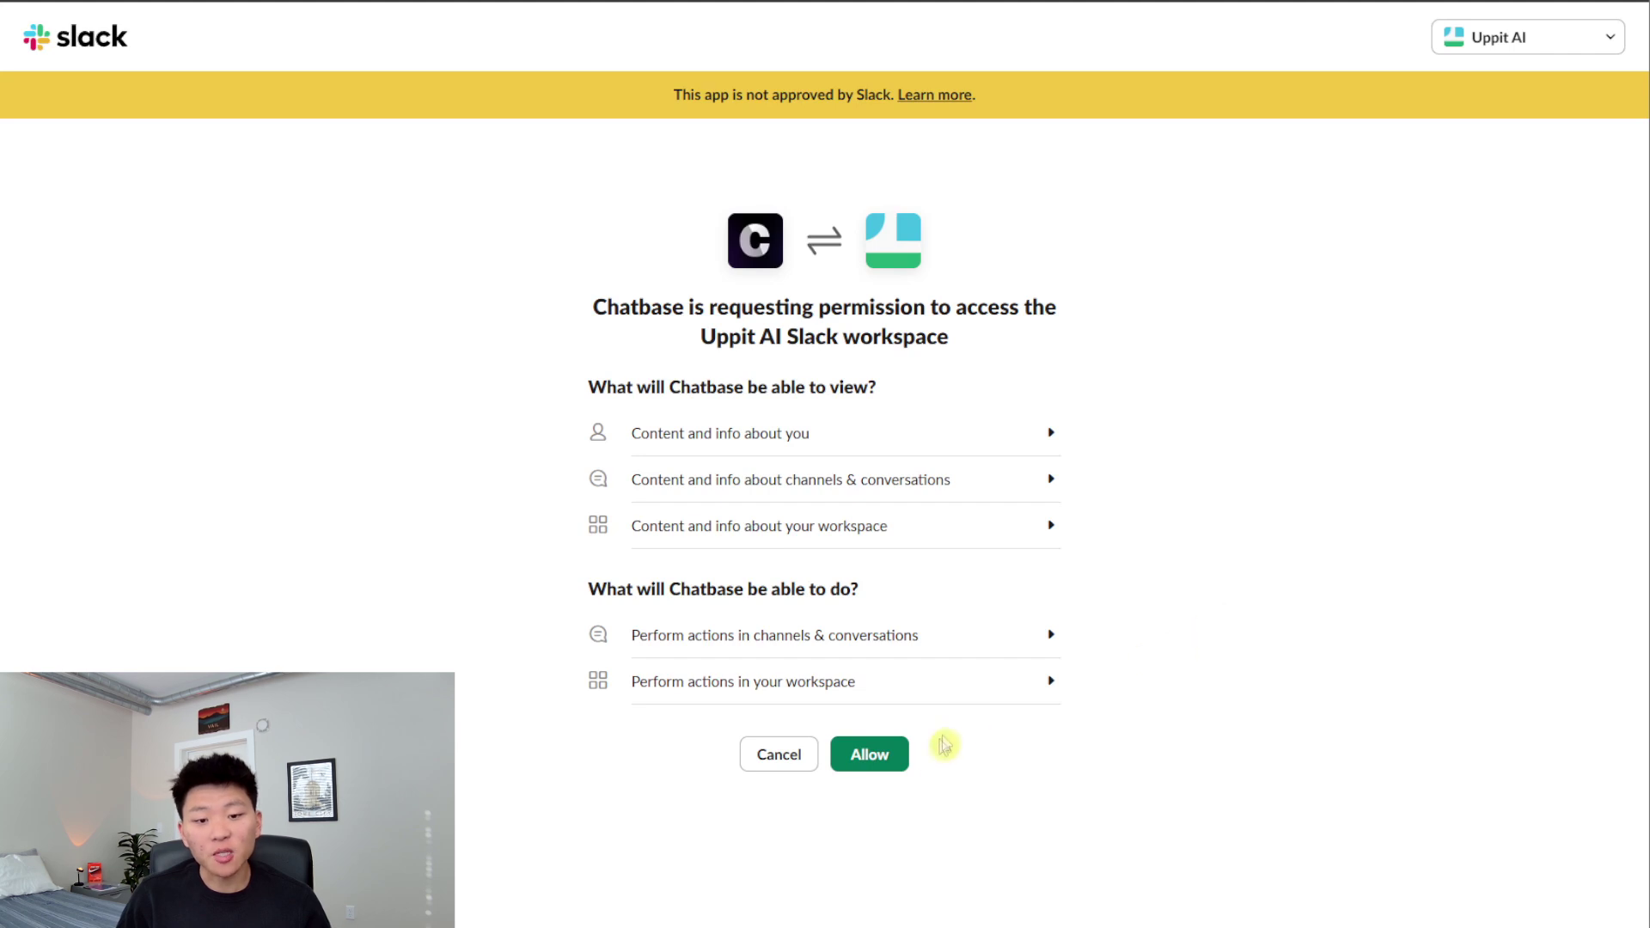
pyautogui.click(884, 764)
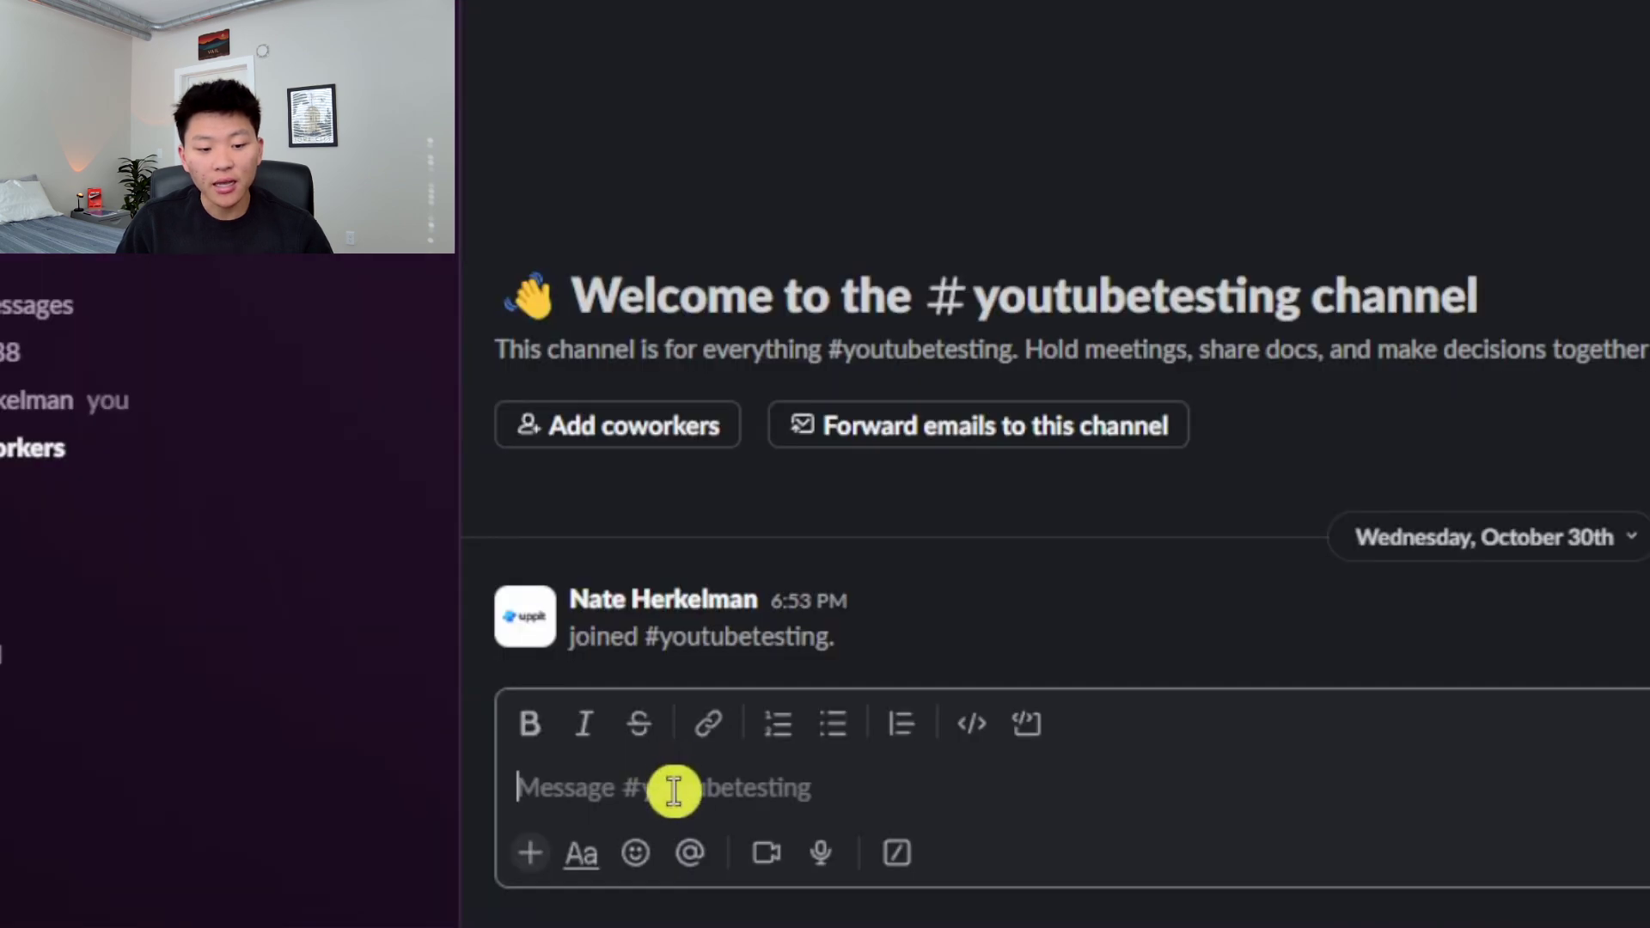
pyautogui.write('@cha')
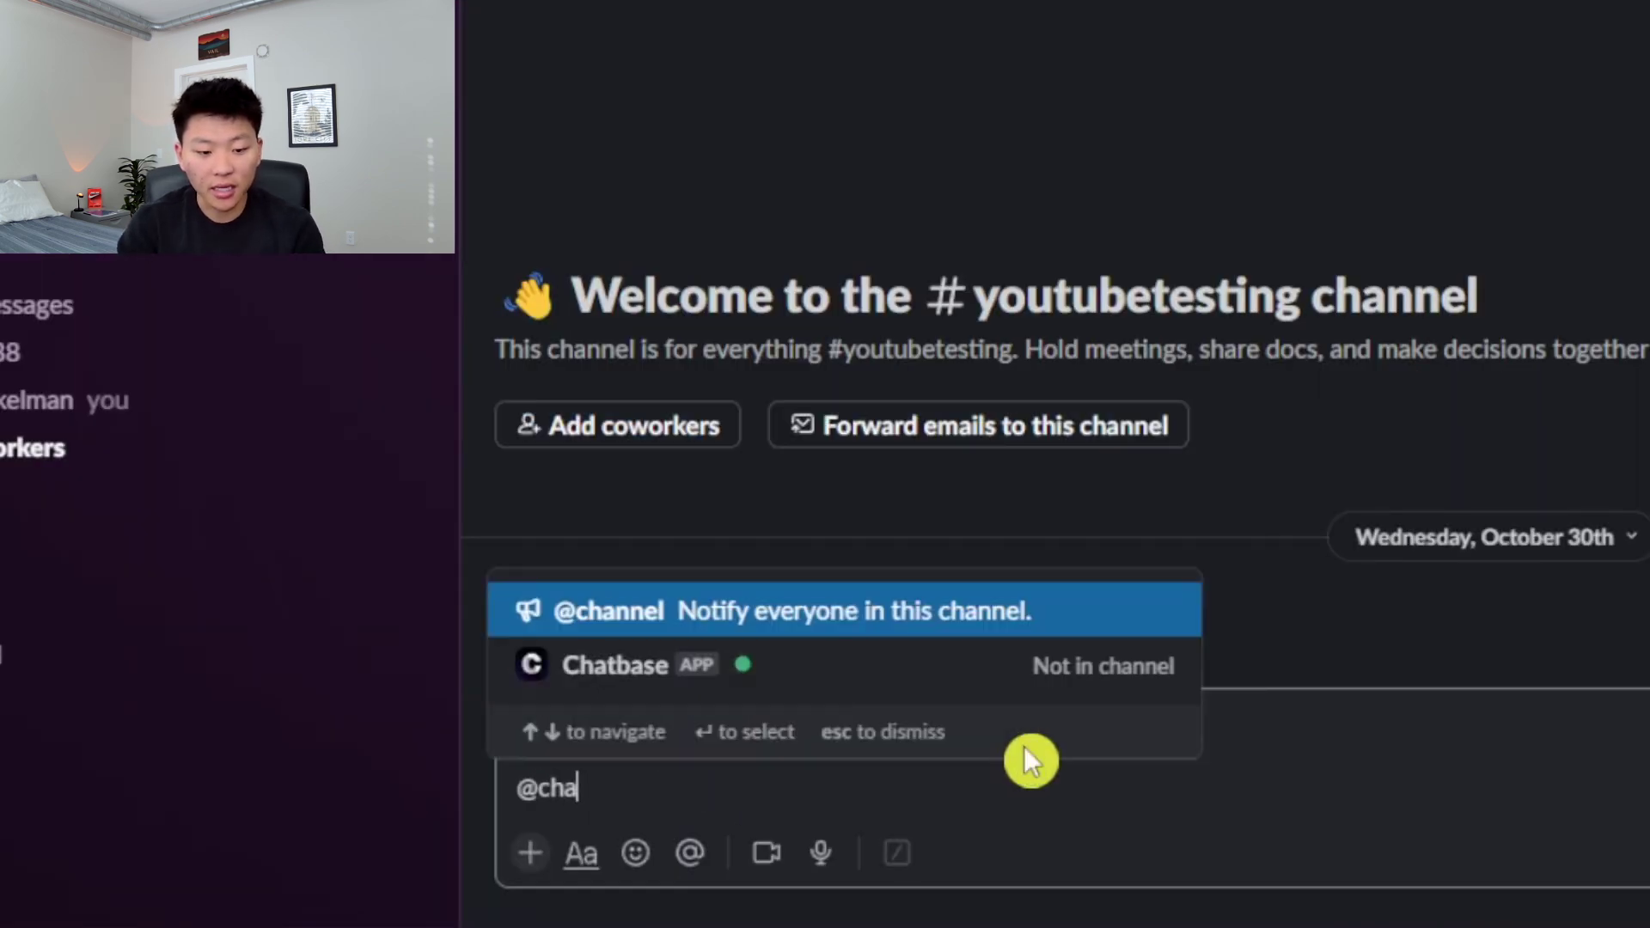
pyautogui.press('Down')
pyautogui.press('Return')
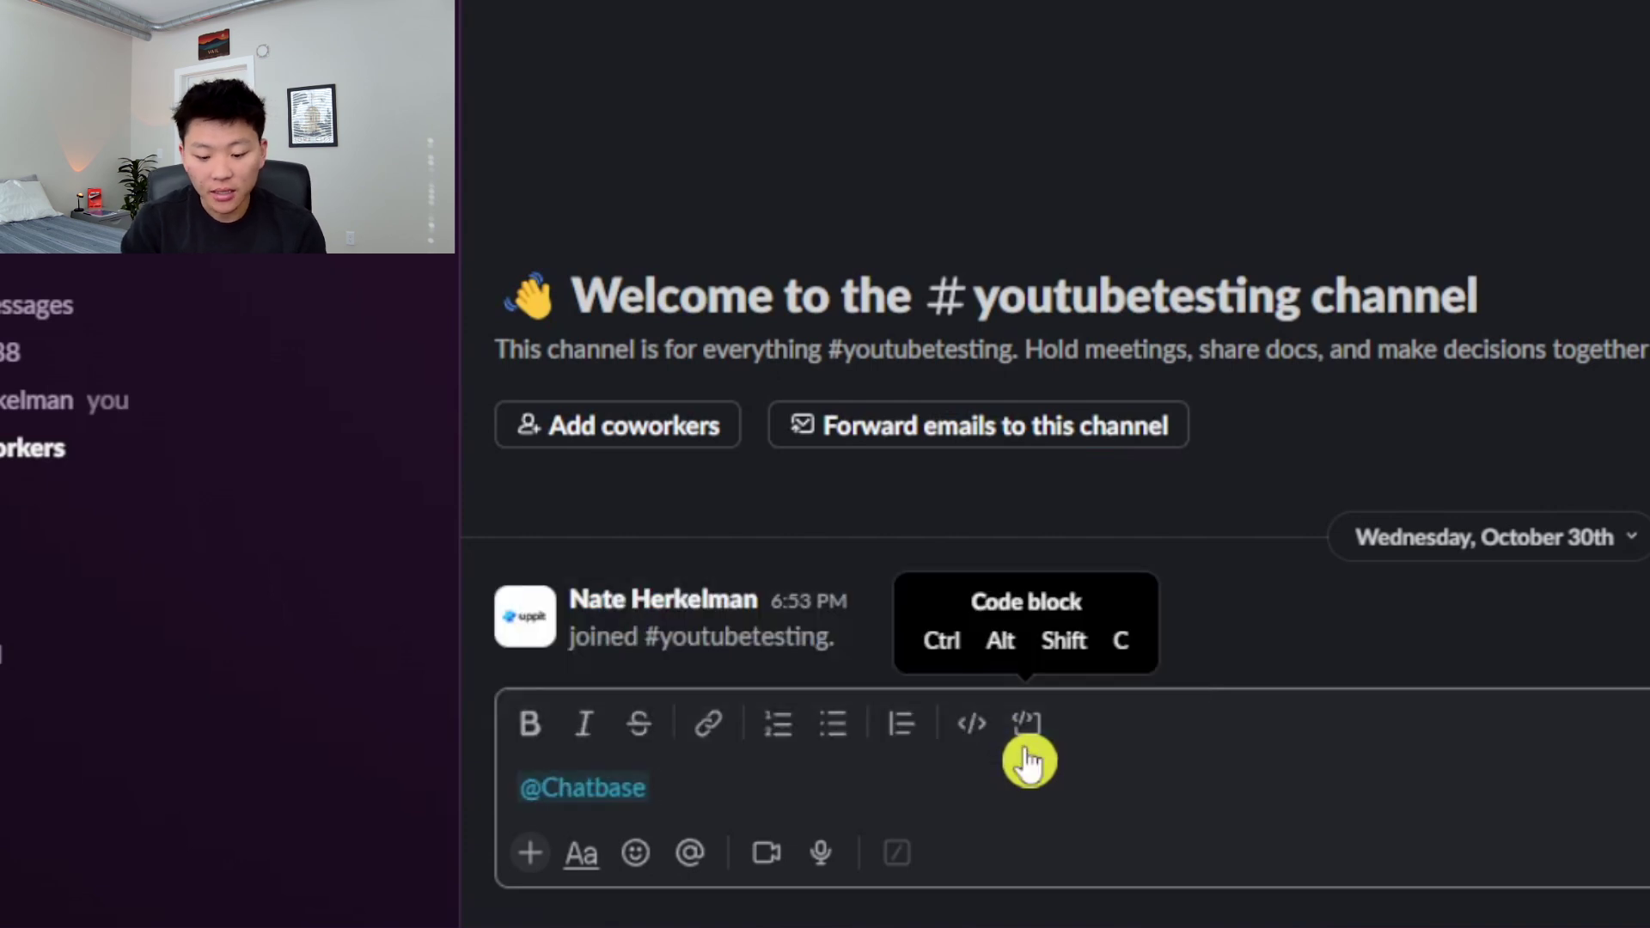
pyautogui.write('what is up')
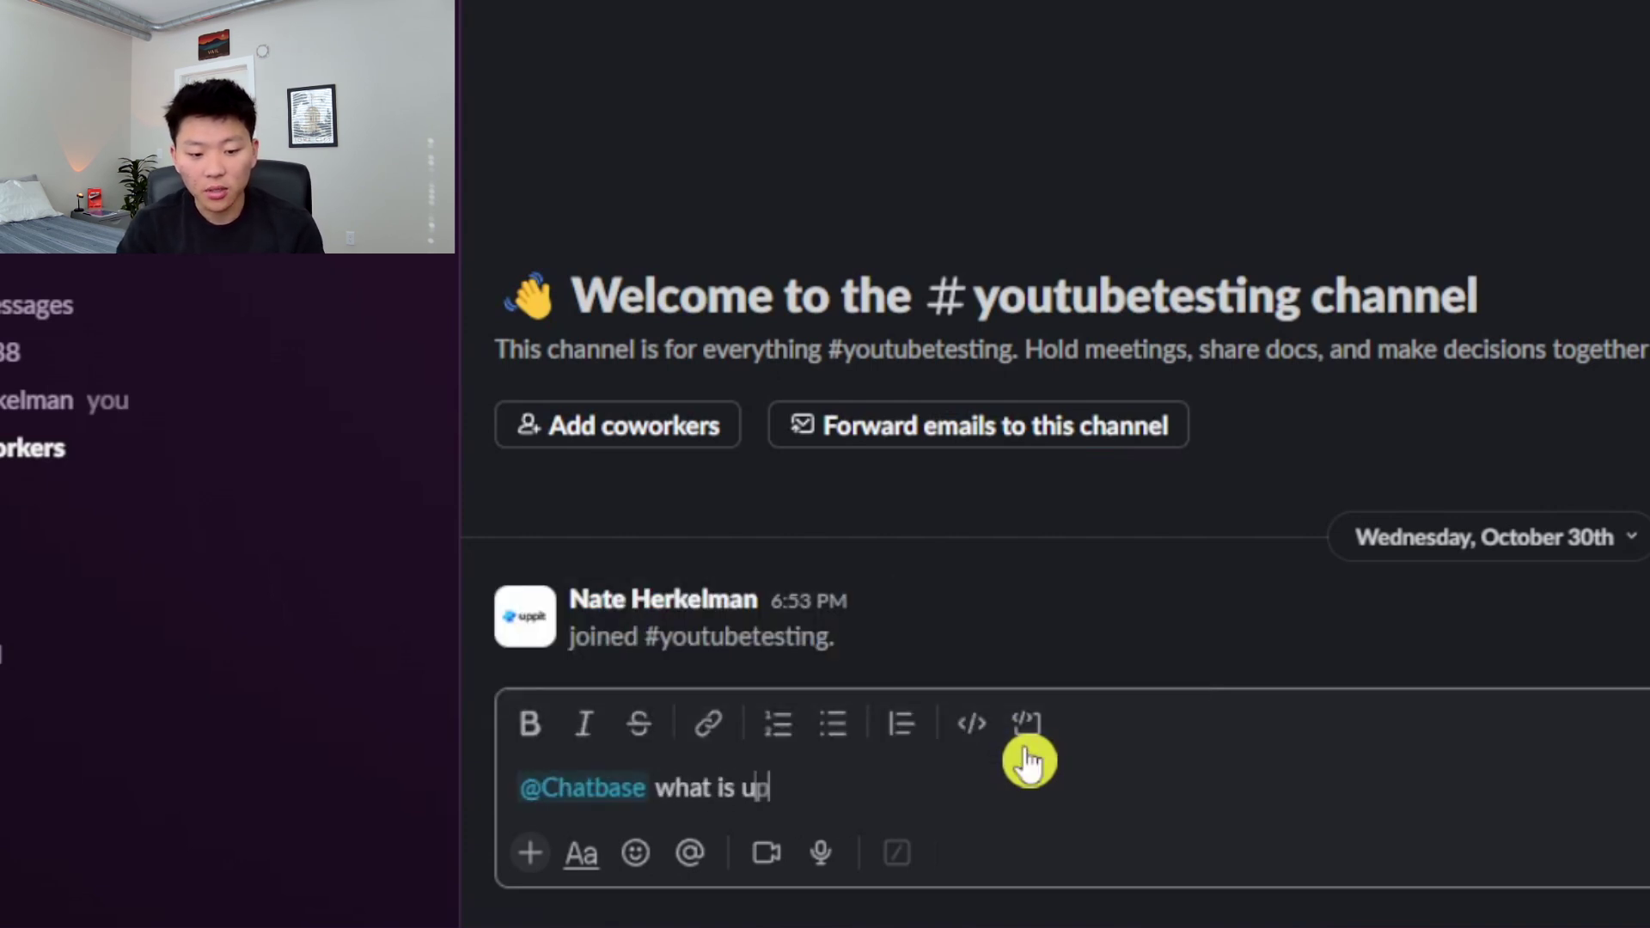
pyautogui.press('Return')
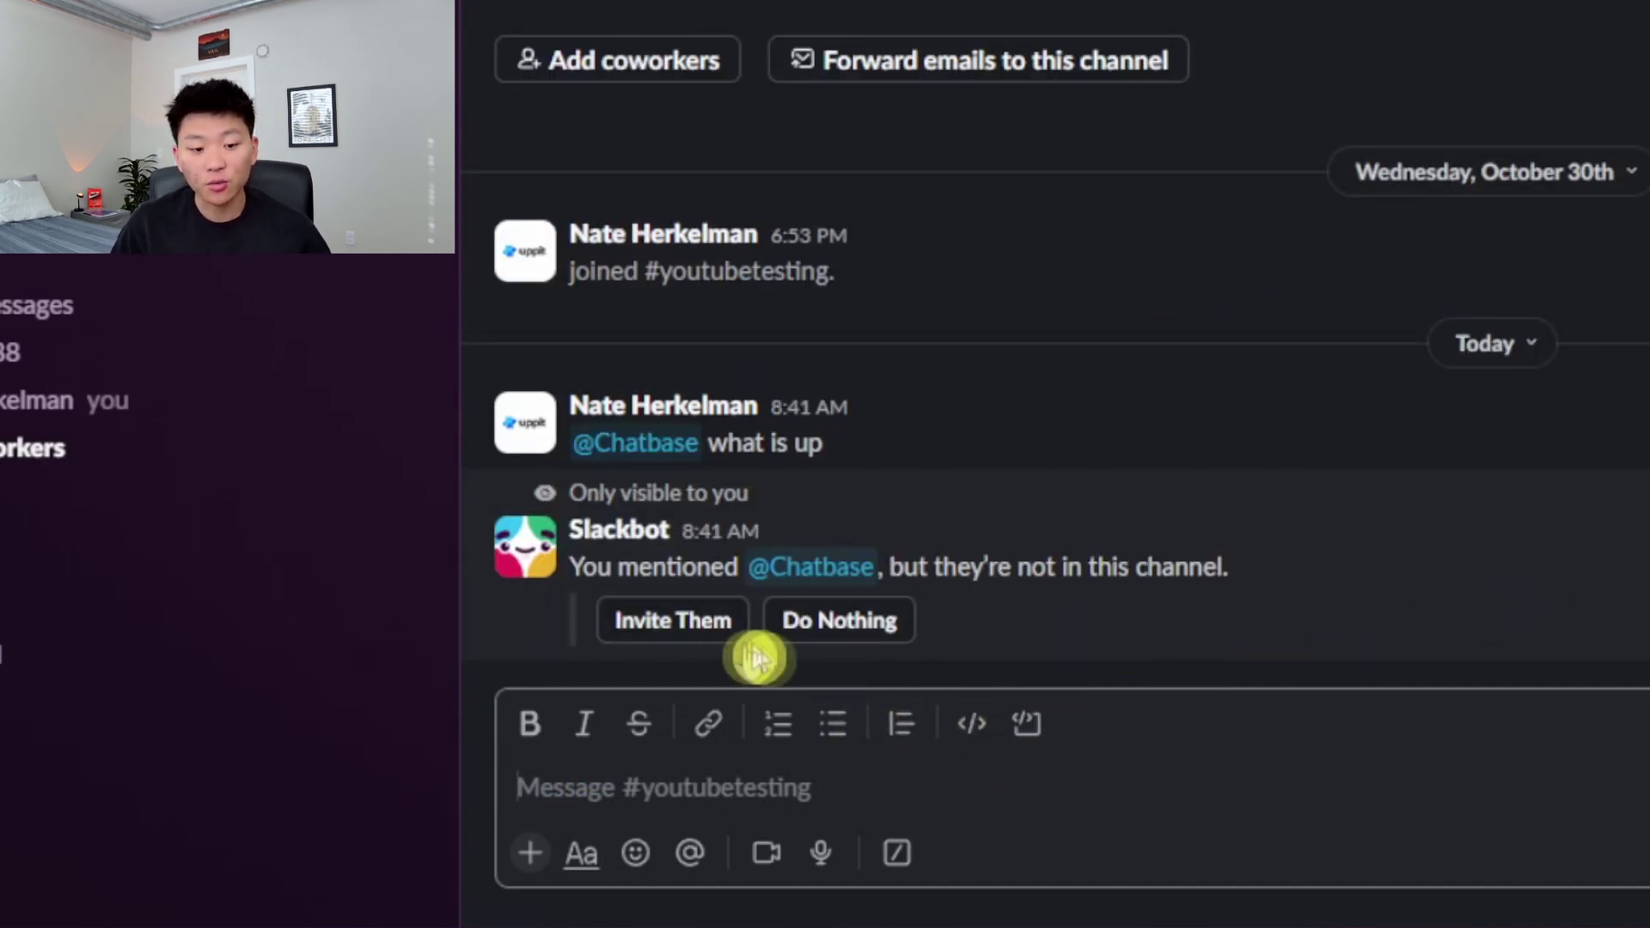
pyautogui.click(687, 632)
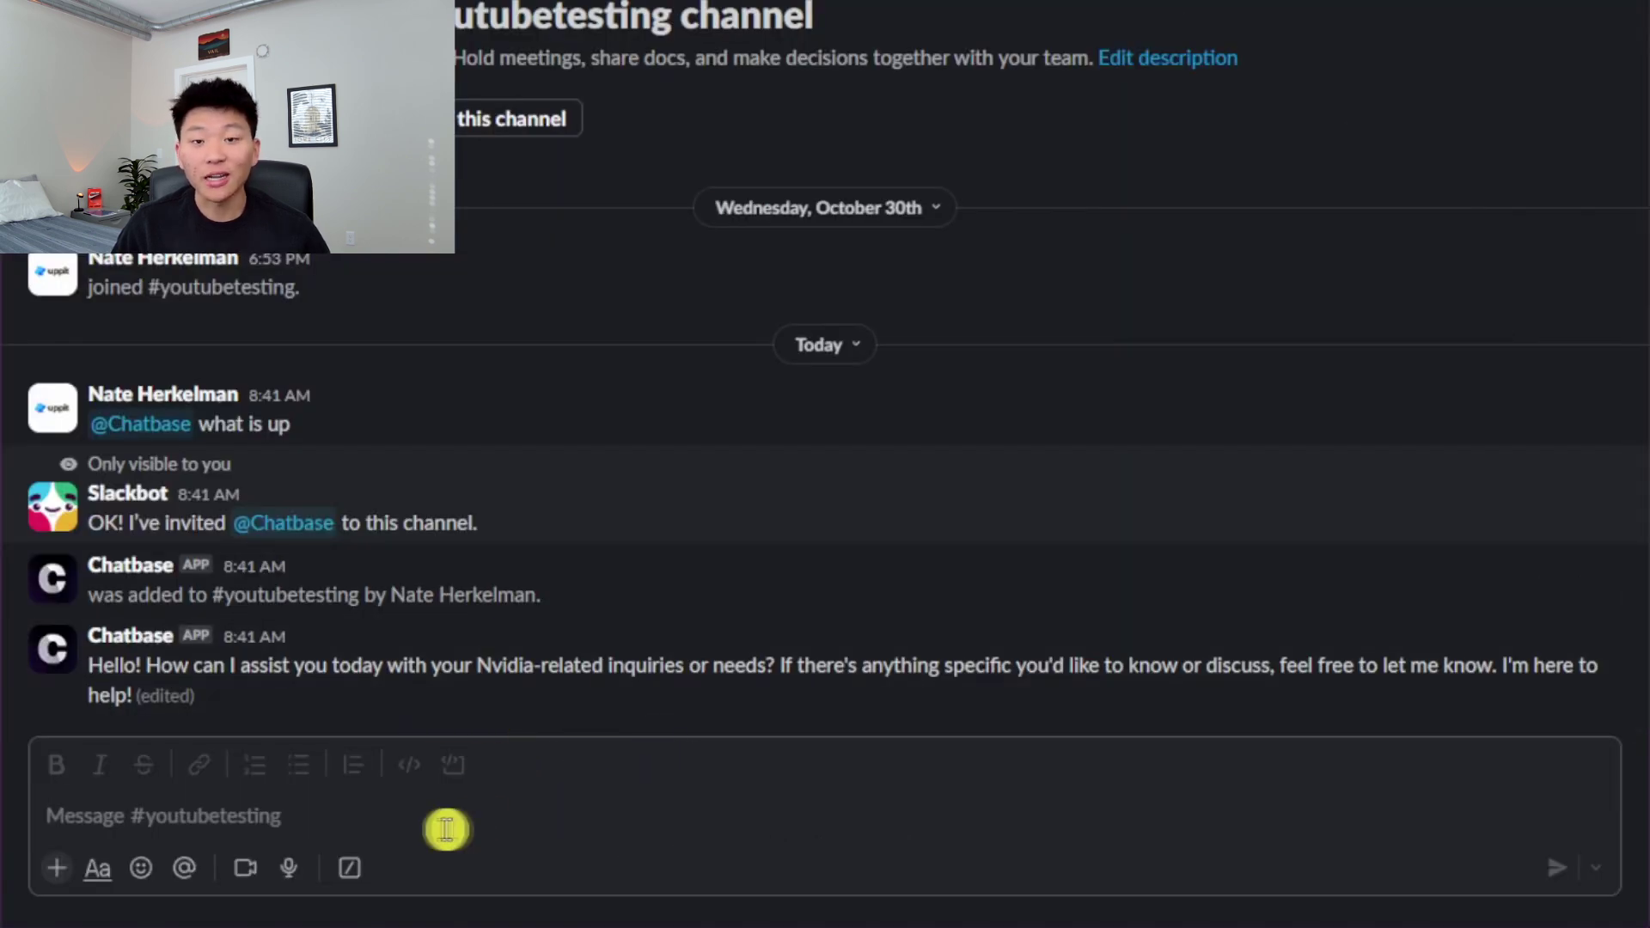
pyautogui.click(241, 830)
pyautogui.write('@')
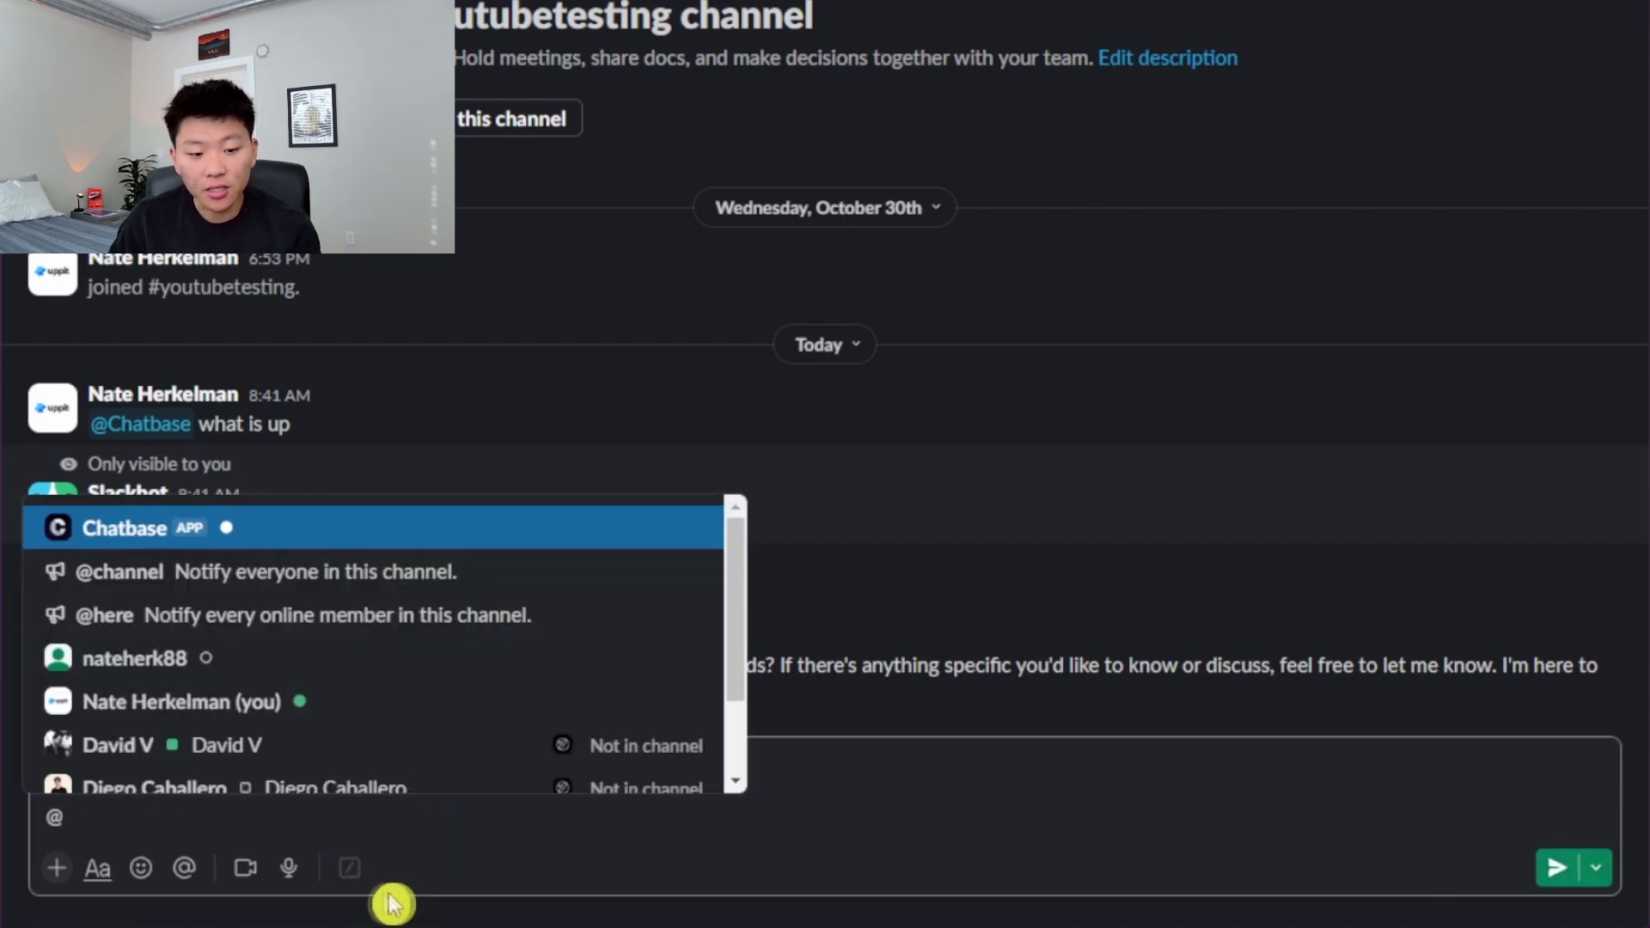
pyautogui.click(292, 530)
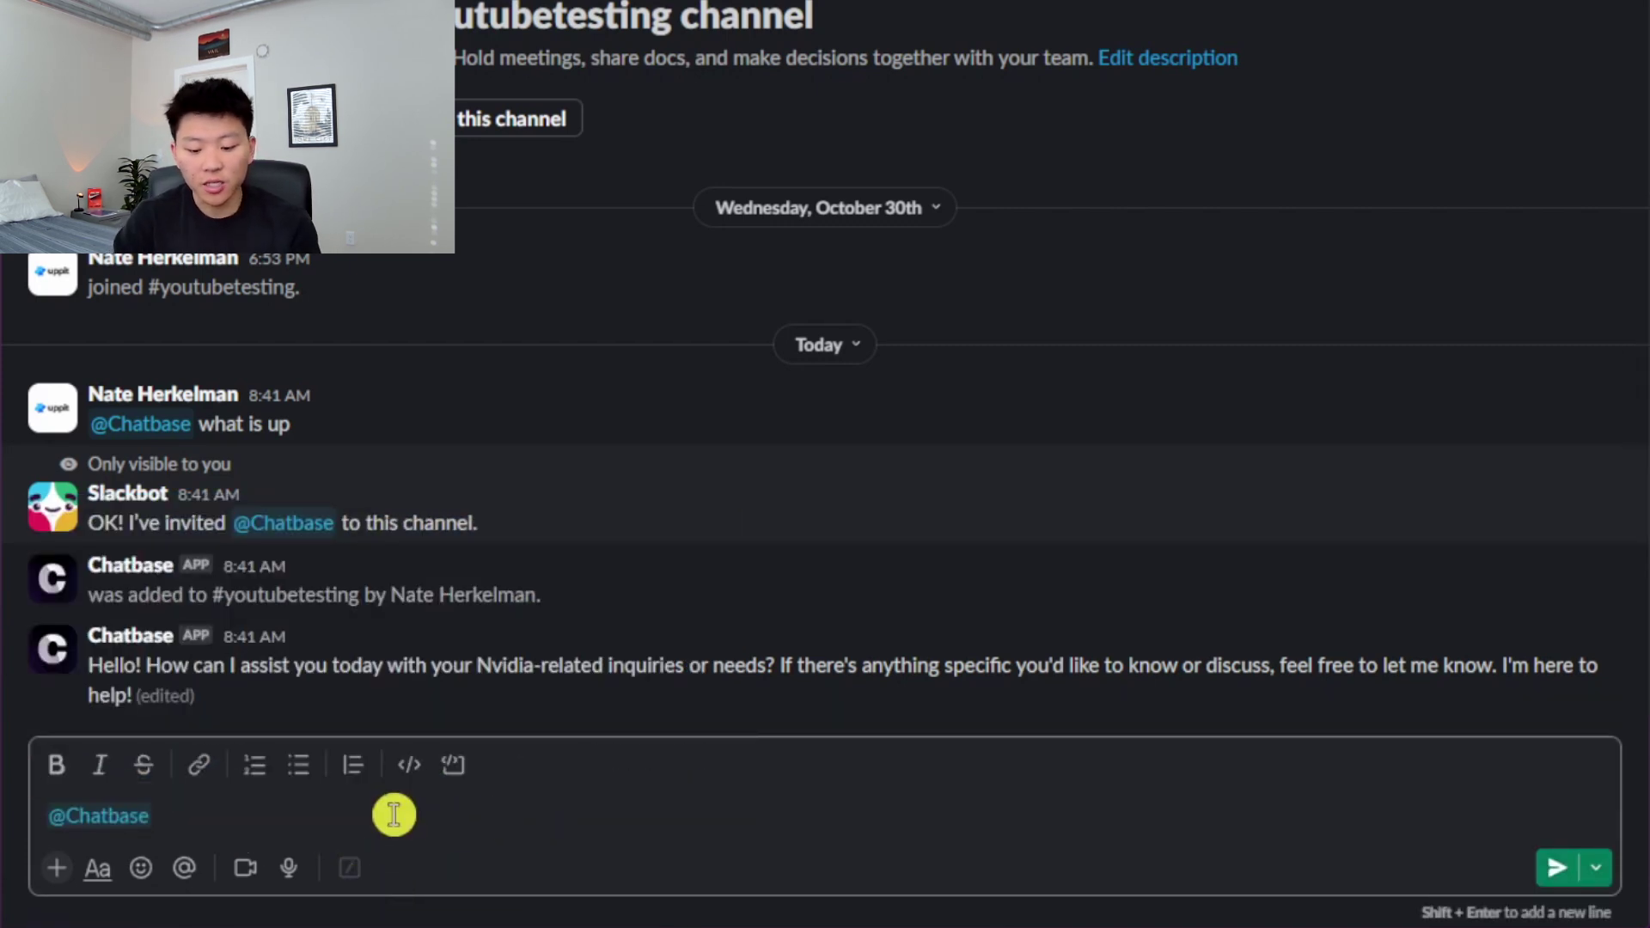
pyautogui.write('Have we acquired any companies in the past few years?')
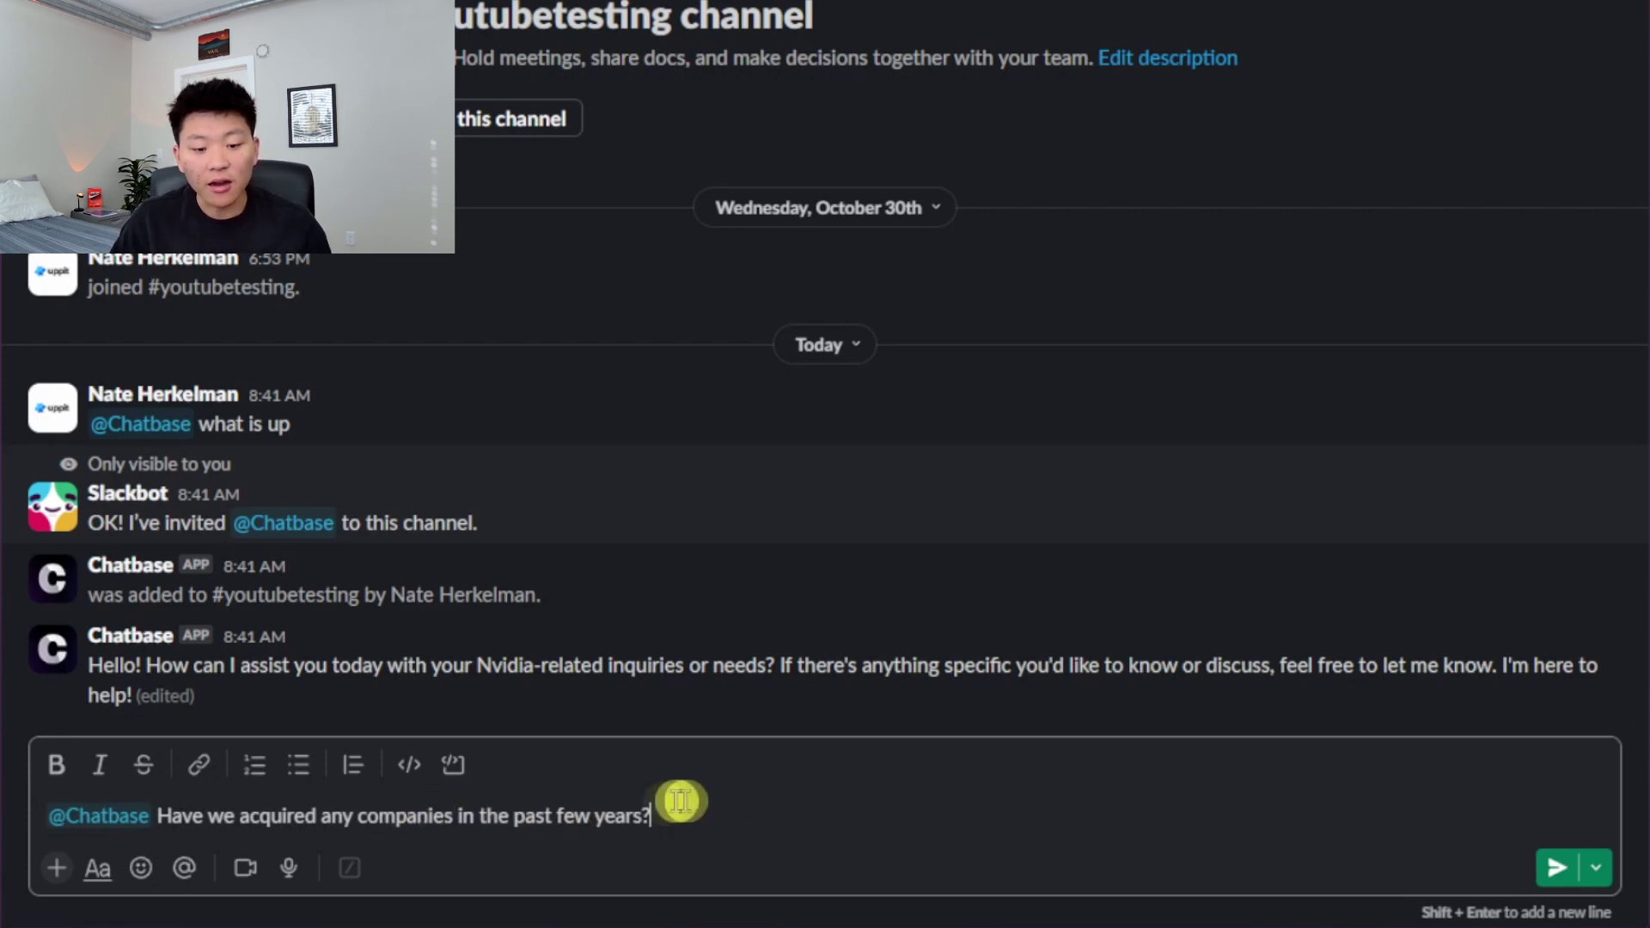
pyautogui.press('Return')
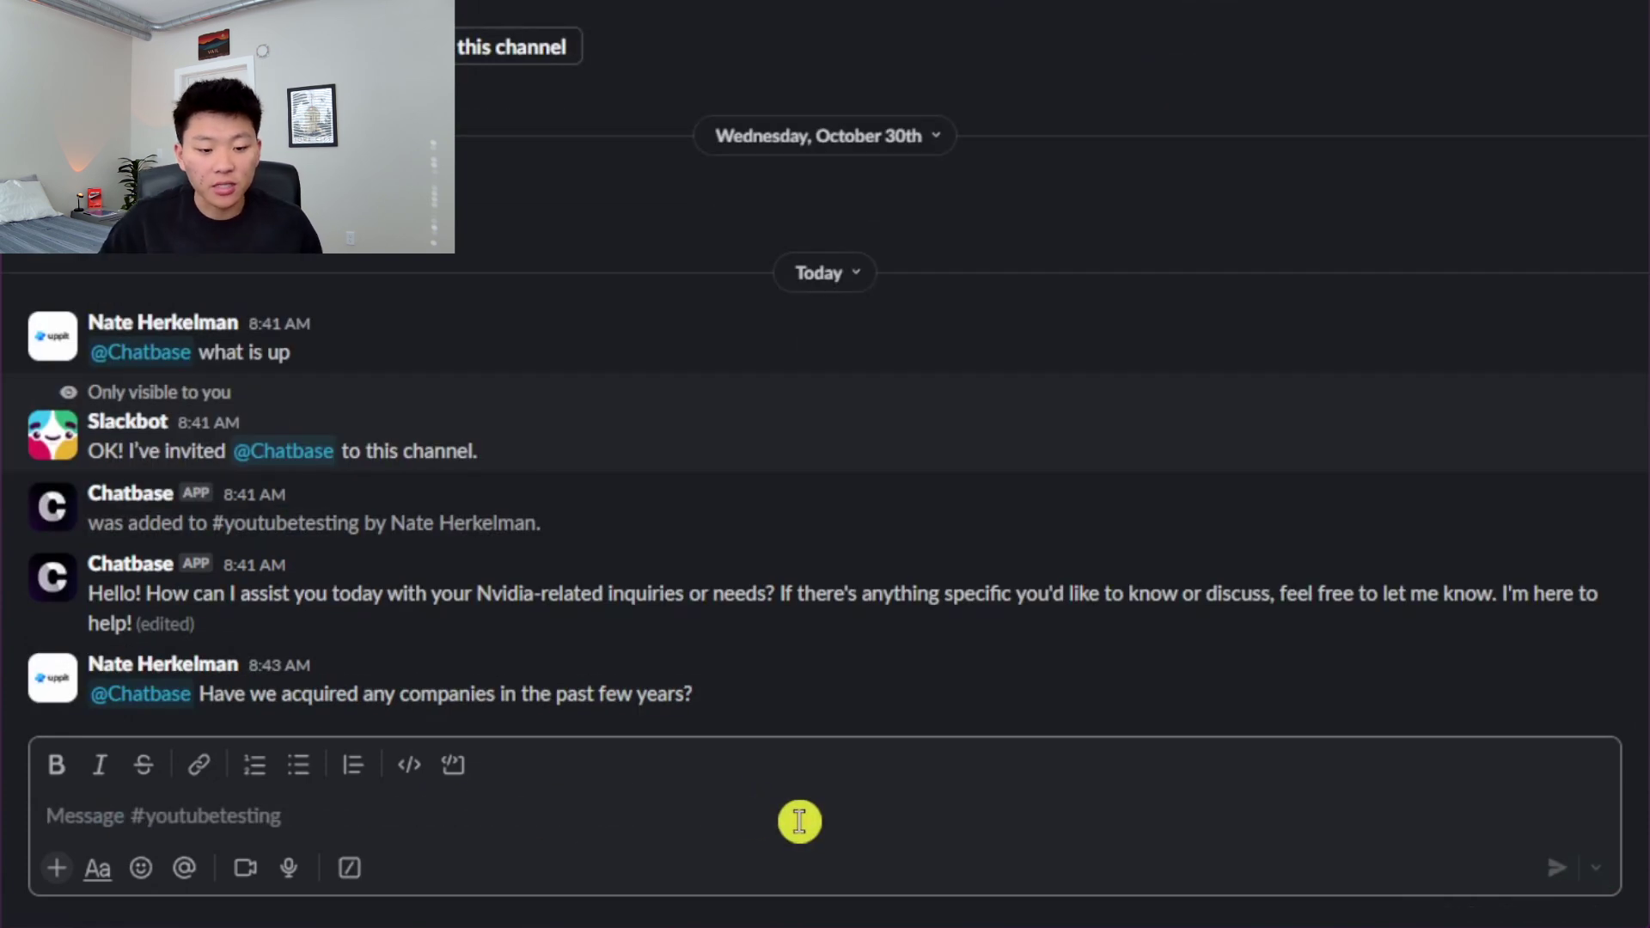